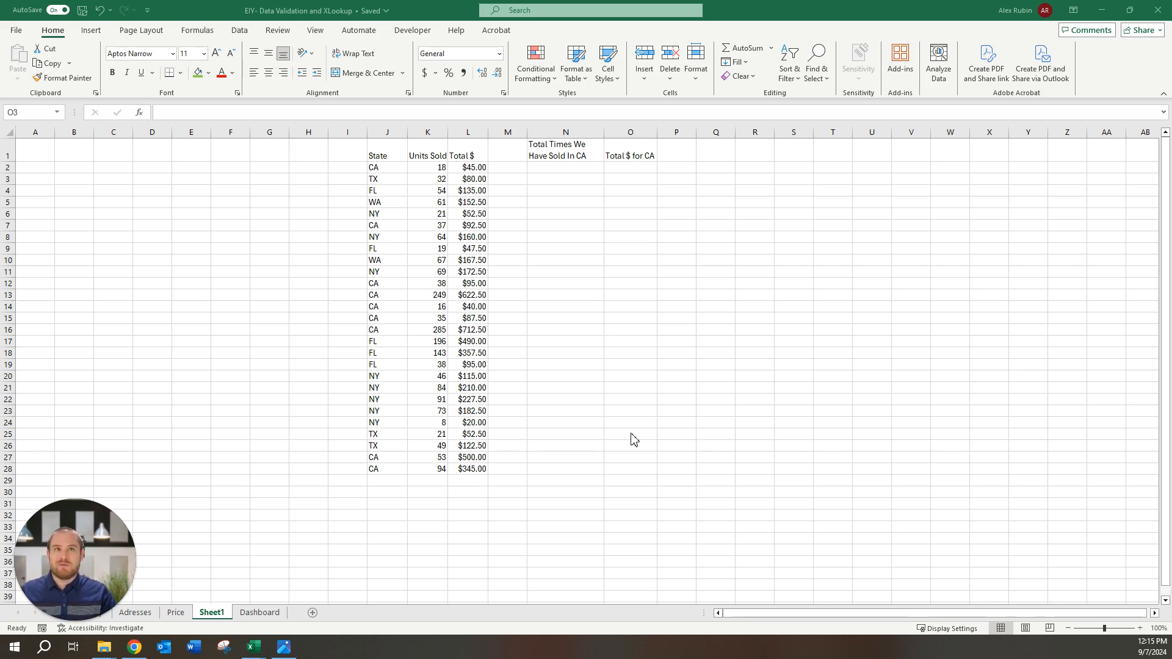
- Enter a formula in cell J30 that adds the units sold in K28 and K23
click(391, 495)
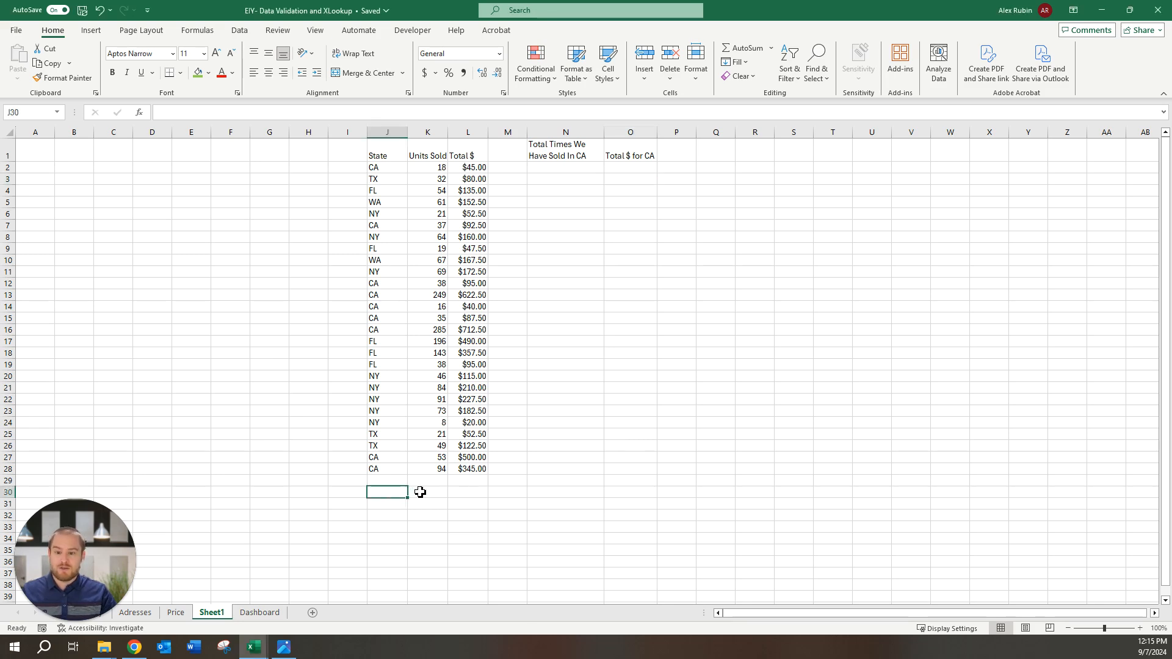
text(=)
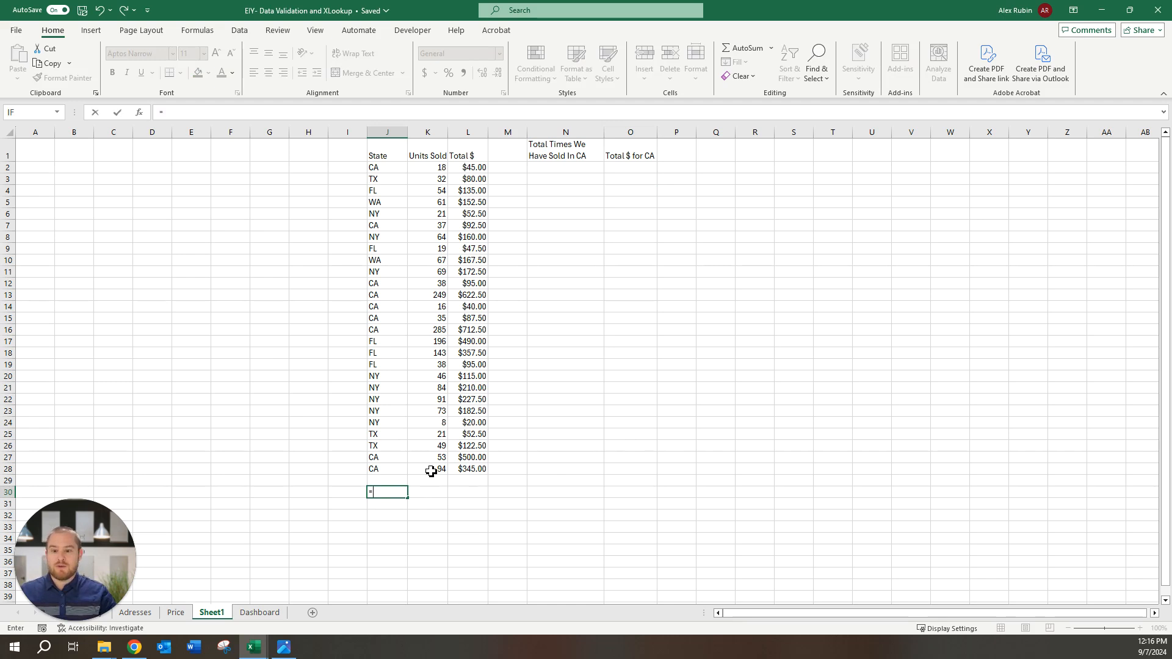
click(432, 470)
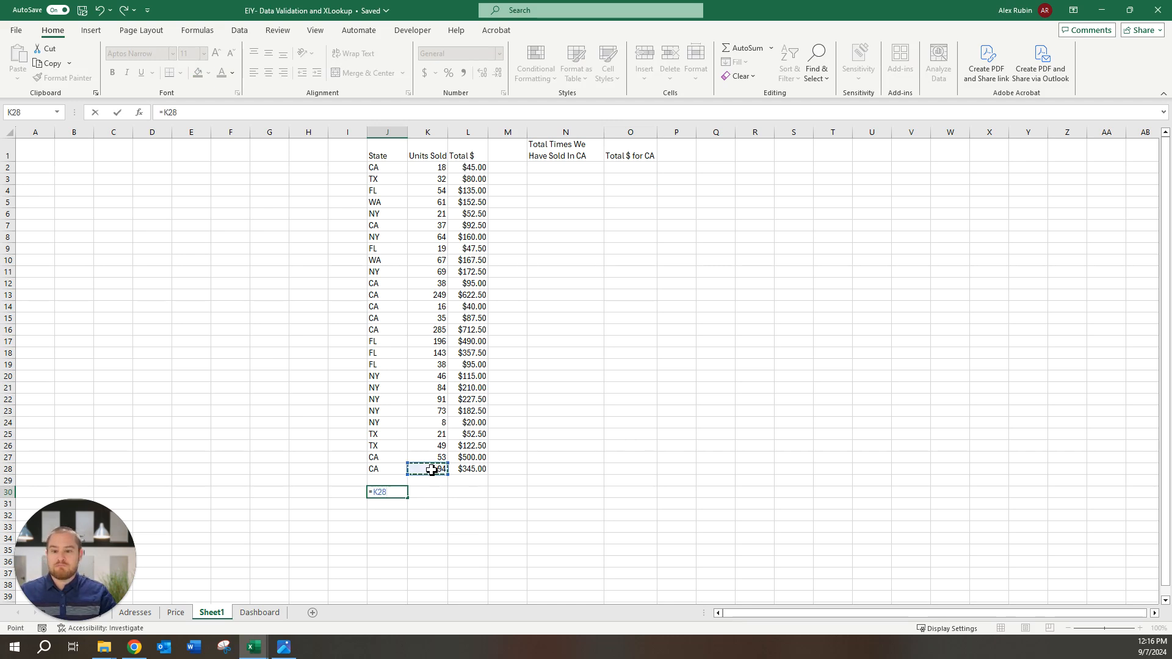
text(+)
click(437, 412)
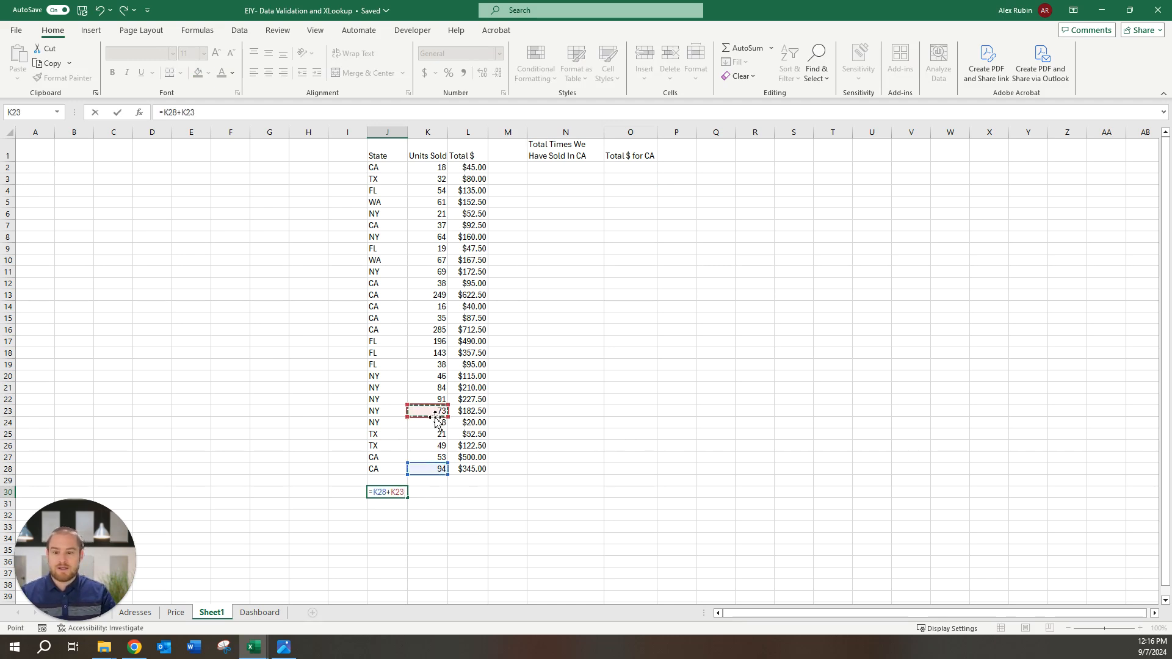
key(Return)
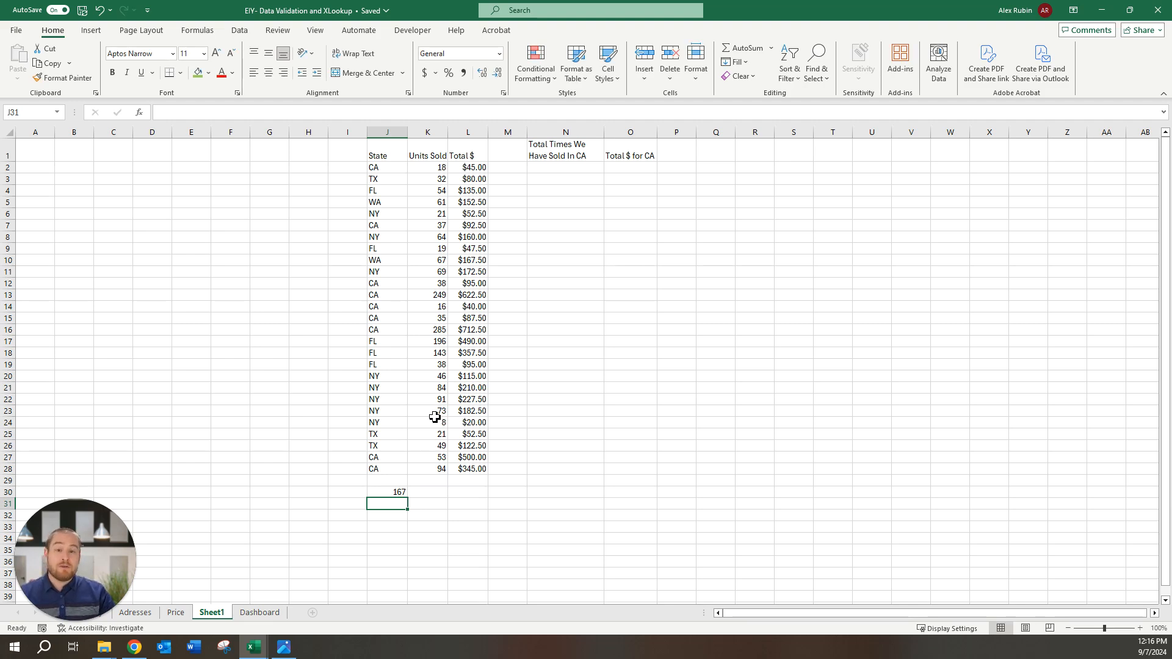
- Replace the formula in J30 with a SUM of the entire column K
click(389, 493)
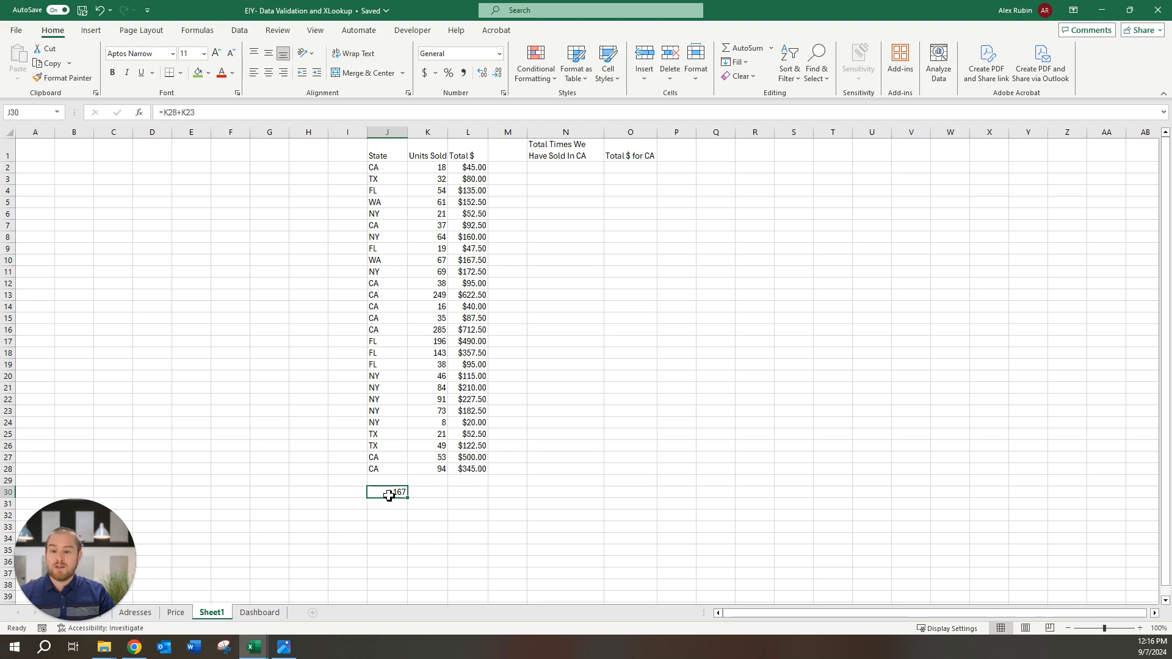
text(=)
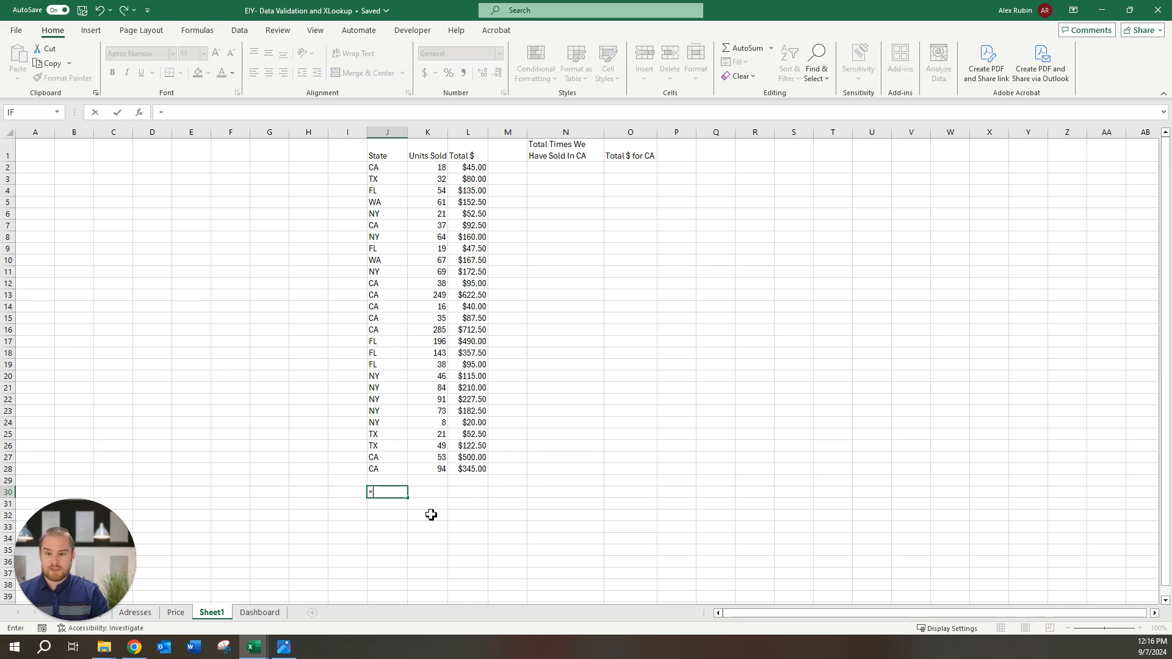
text(sum()
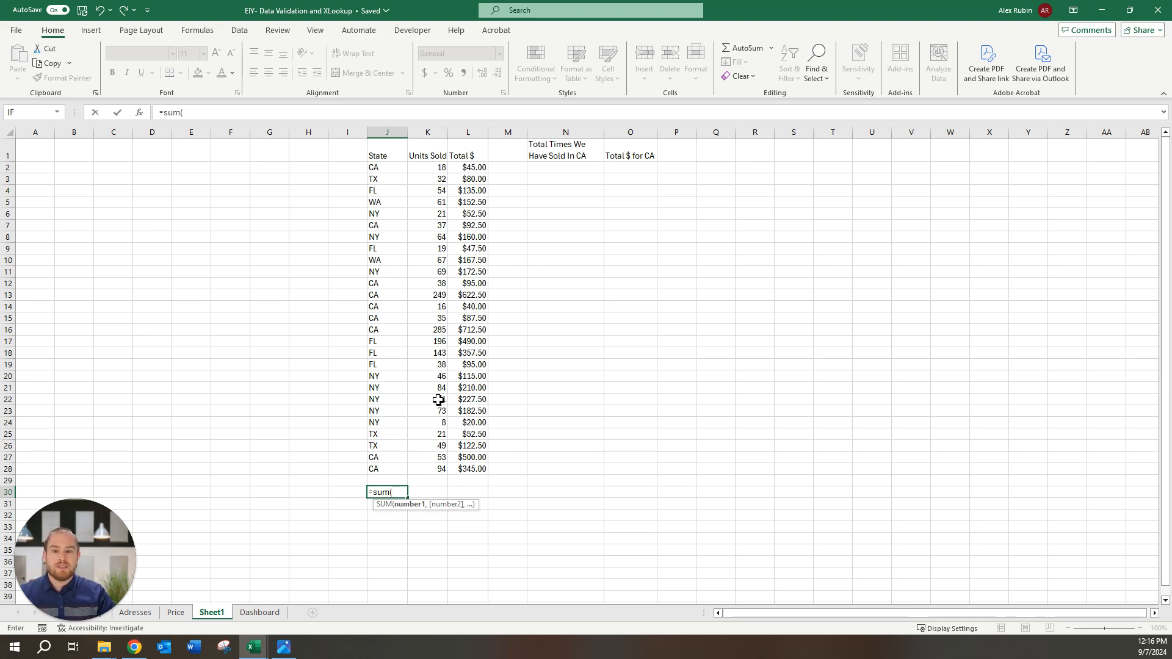
click(434, 134)
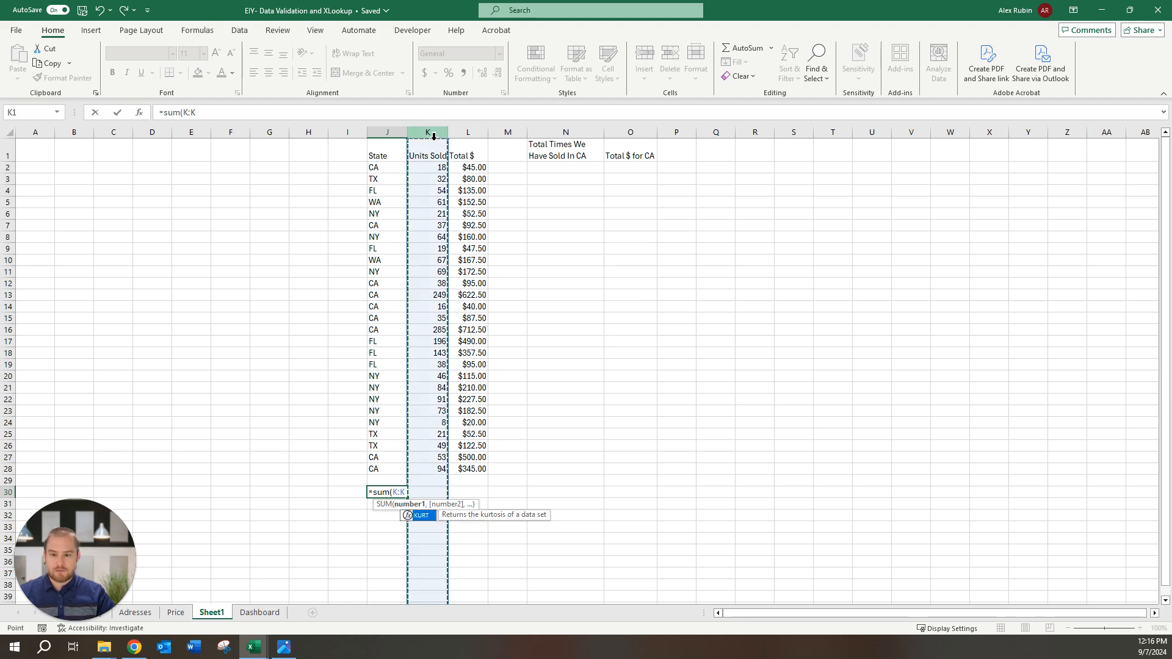
key(Return)
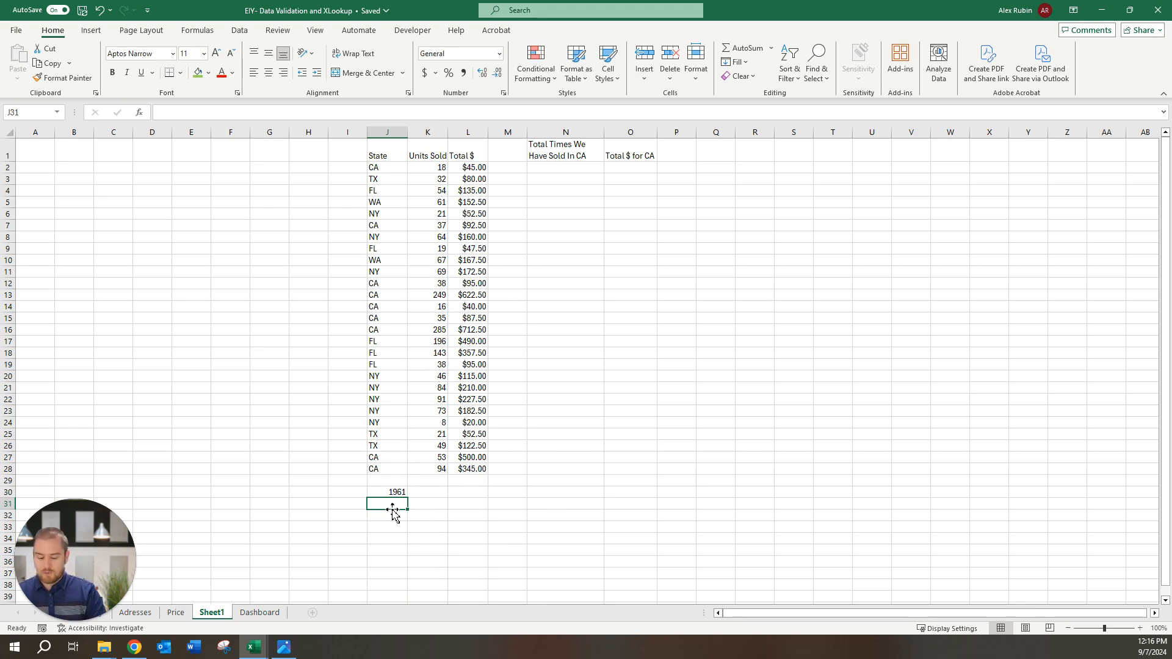
- Enter a SUM formula in J31 that totals only the range K2:K28
text(=sum()
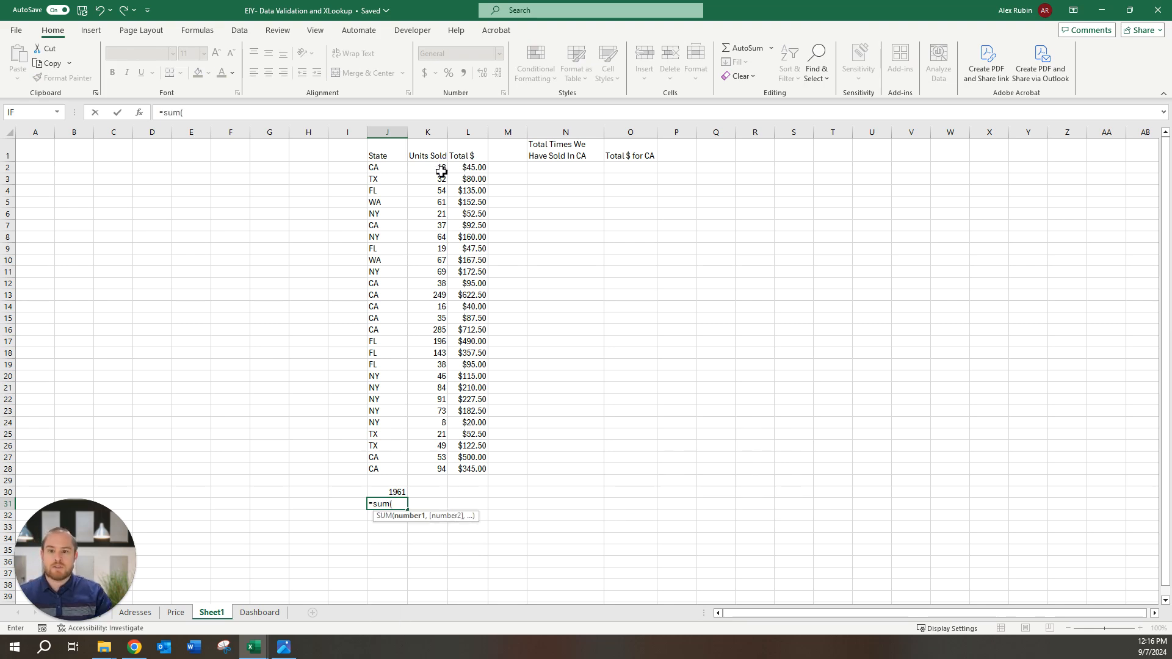
drag(441, 171, 441, 469)
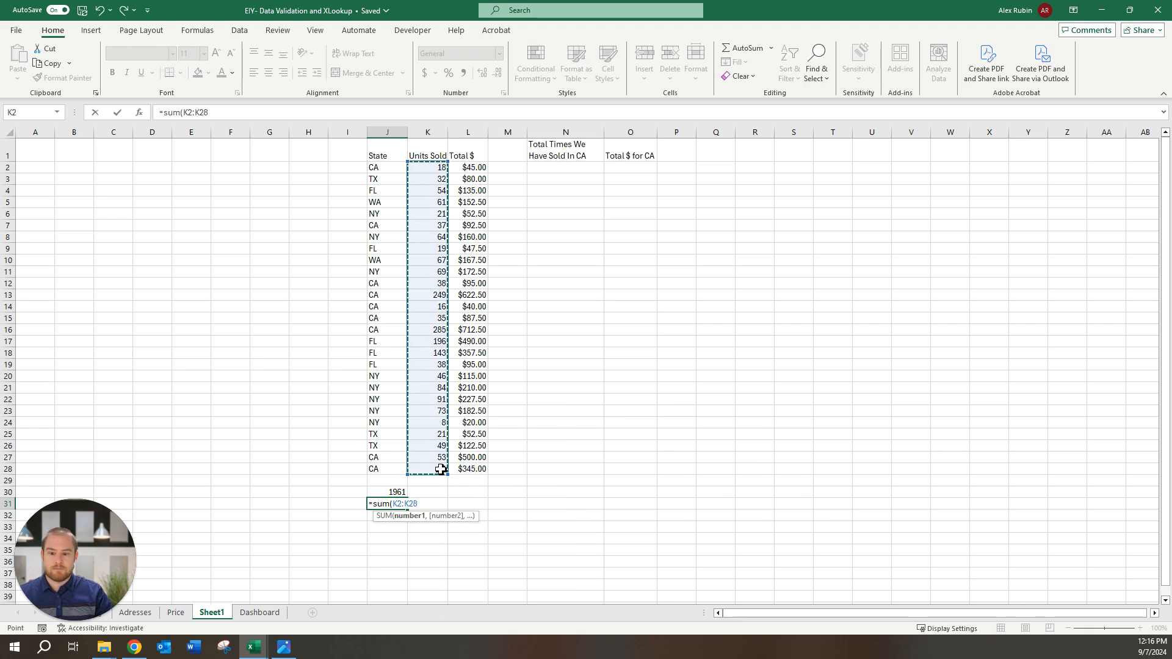
key(Return)
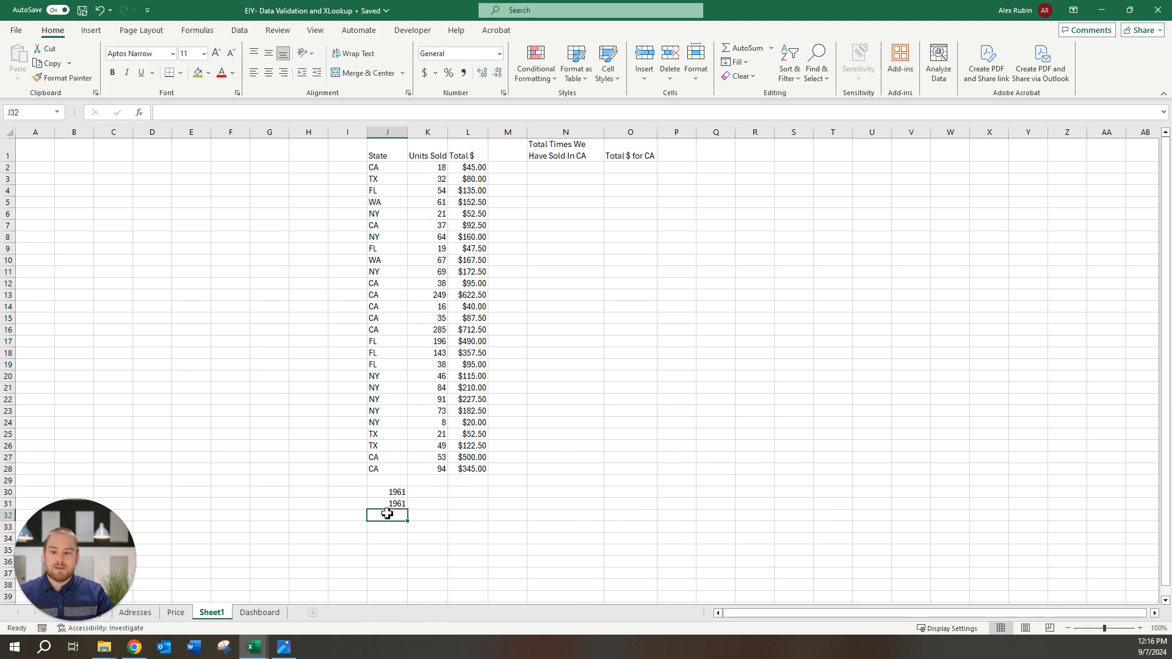
- Add the values 23 and 57 below the Units Sold data in cells K29 and K30
click(443, 481)
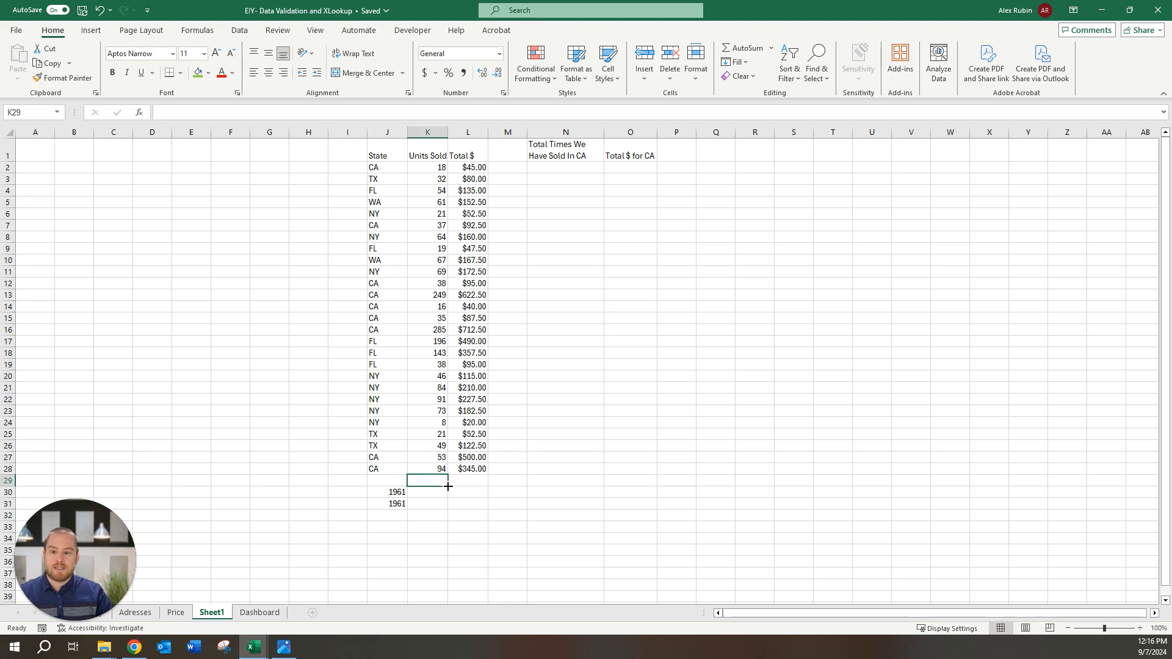
text(23)
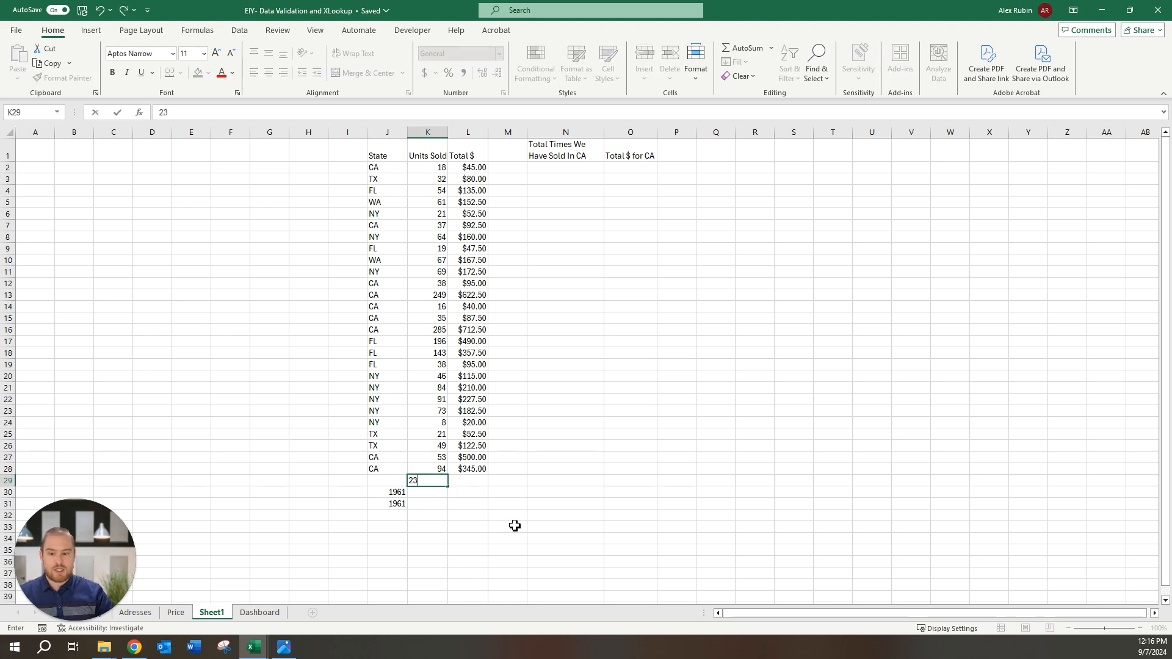
key(Return)
text(57)
key(Return)
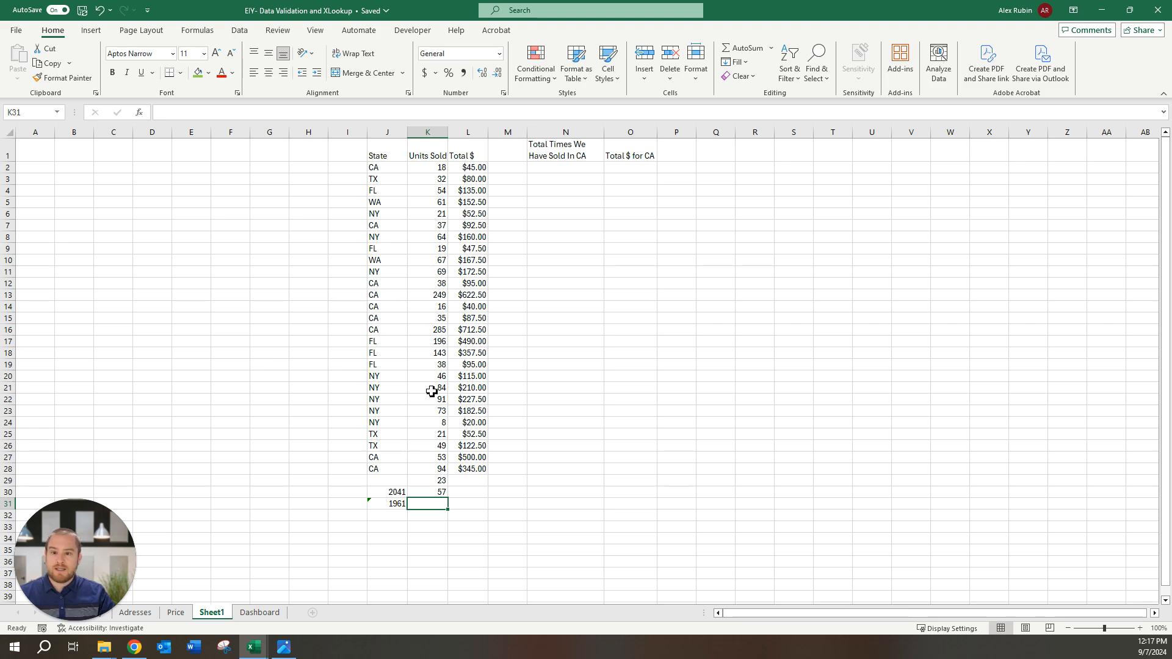
- Change the units sold in cell K21 to -5
click(432, 391)
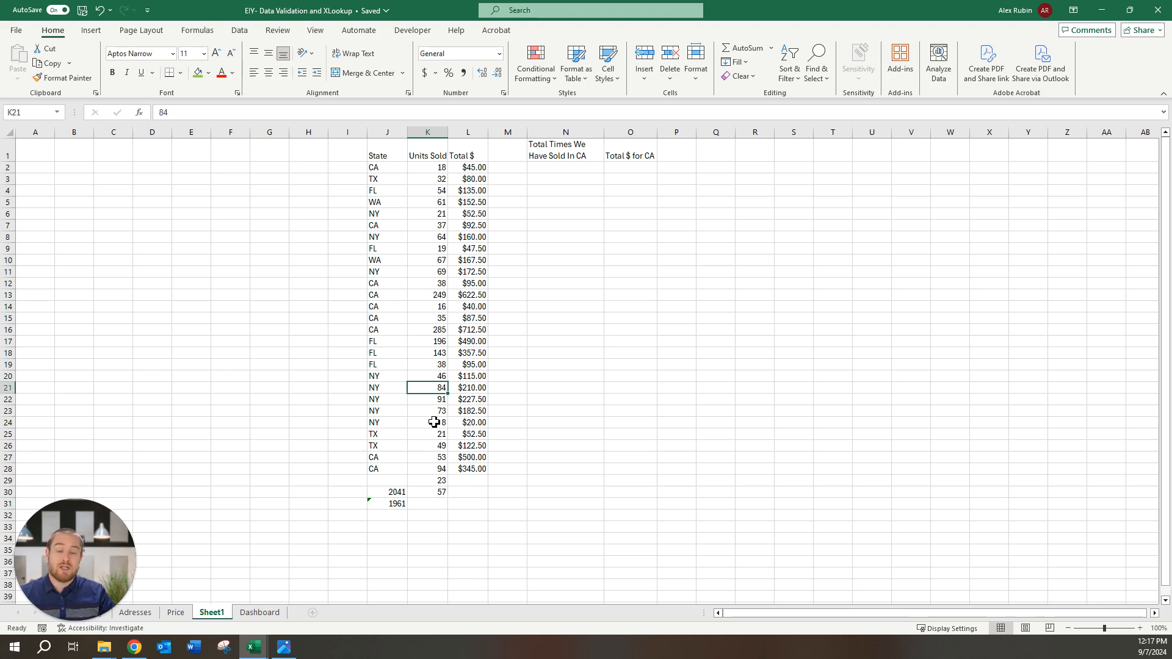
text(-5)
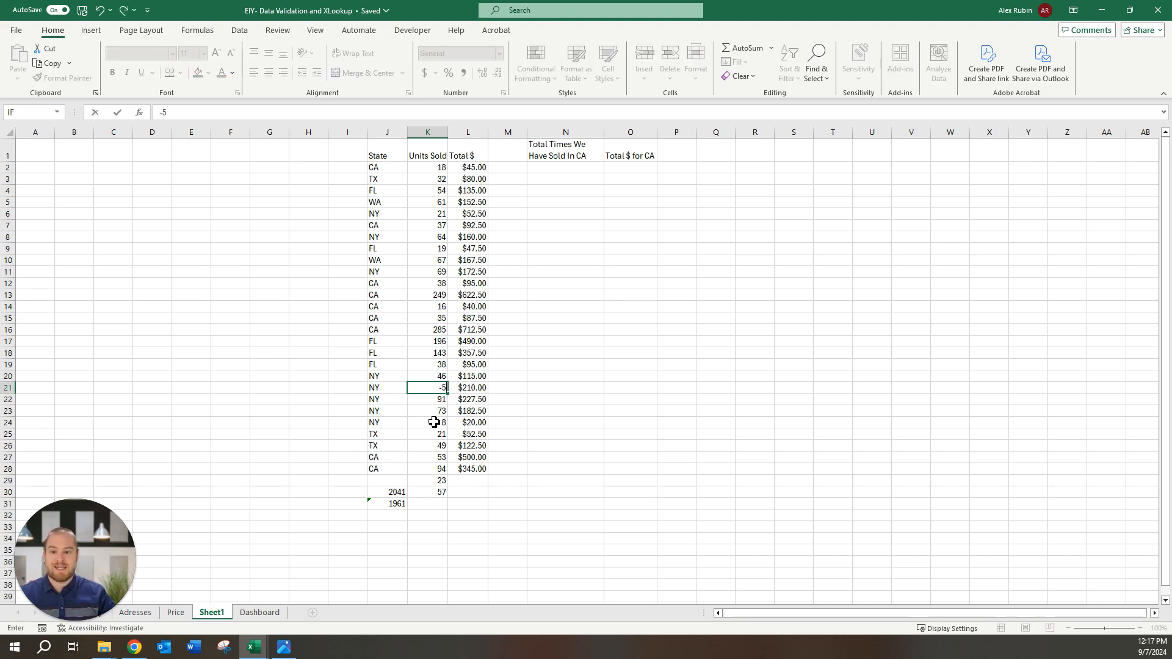
key(Return)
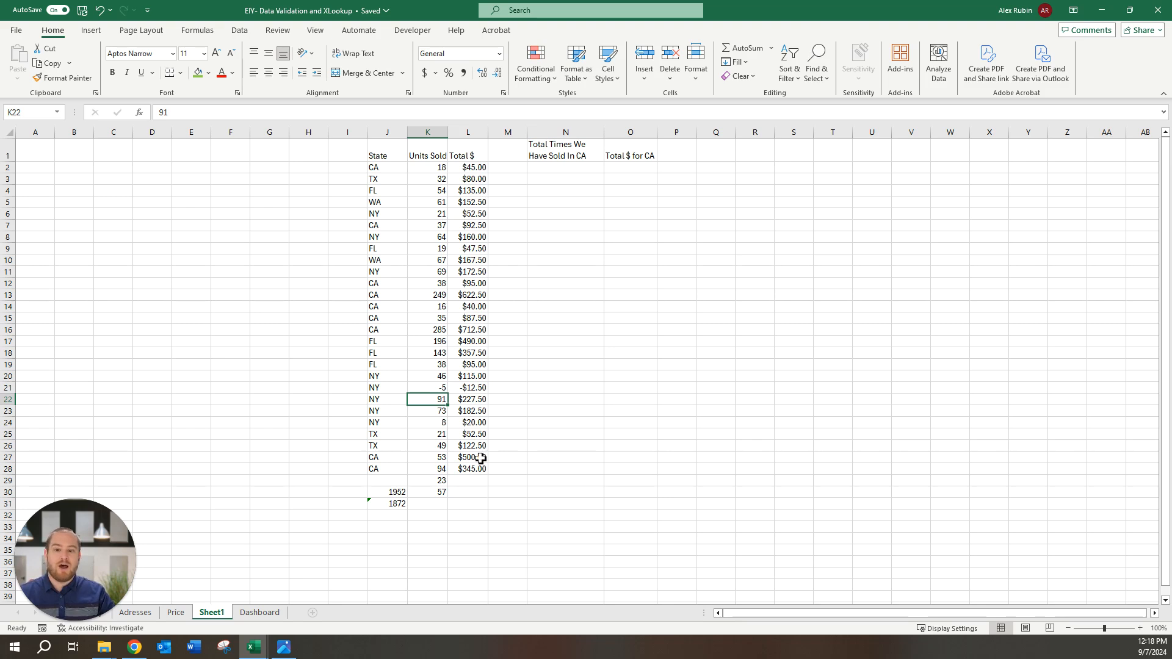
- Enter an AVERAGE formula in L30 for the Total $ values in L2:L28
click(470, 492)
text(=)
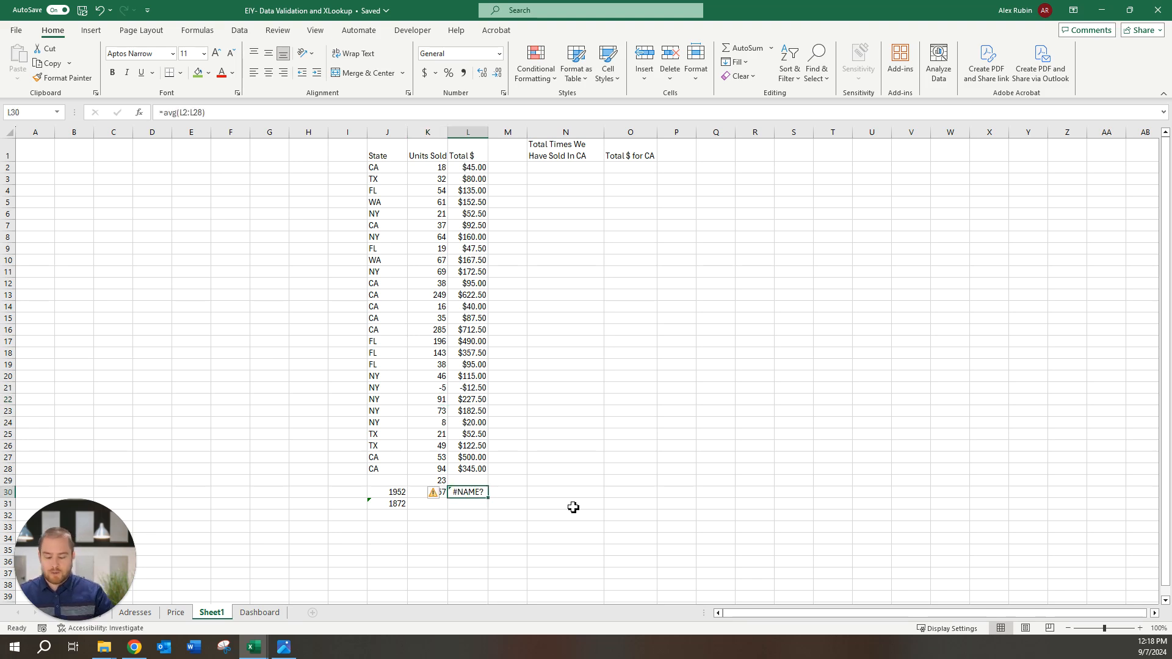
text(av)
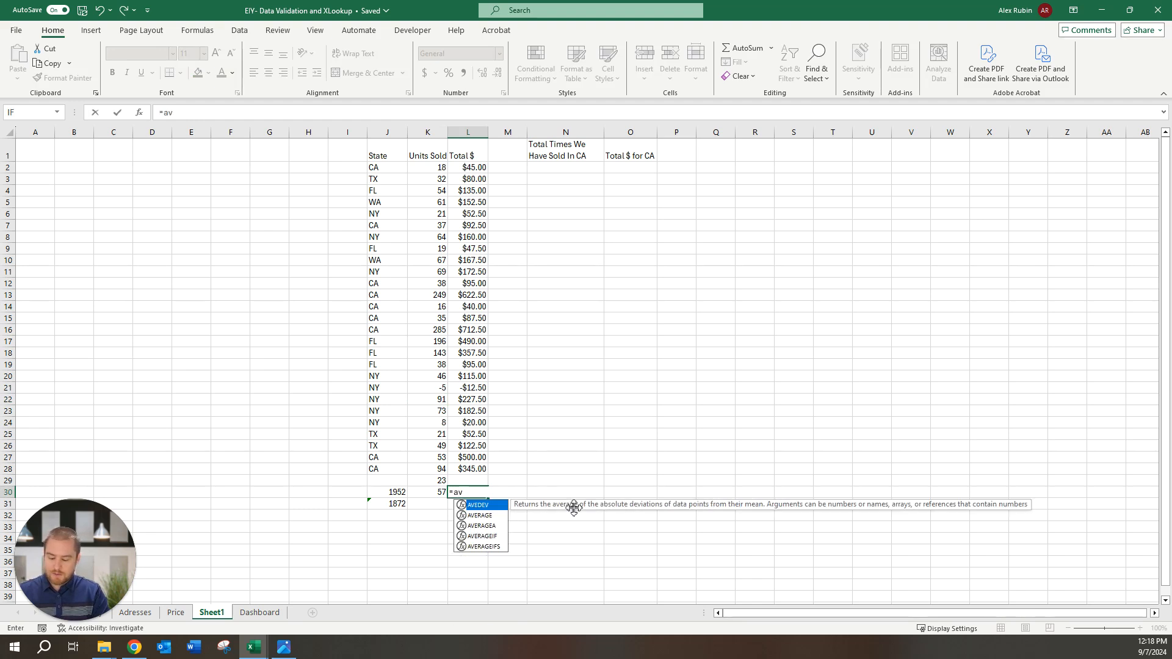
text(erage()
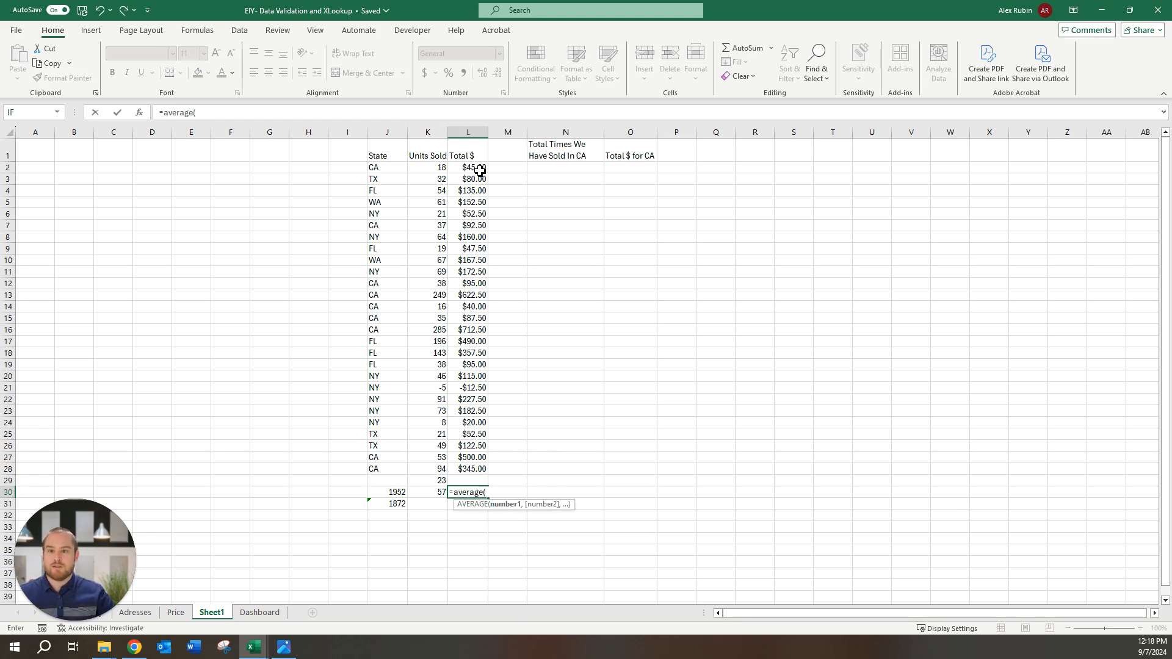
drag(474, 166, 467, 469)
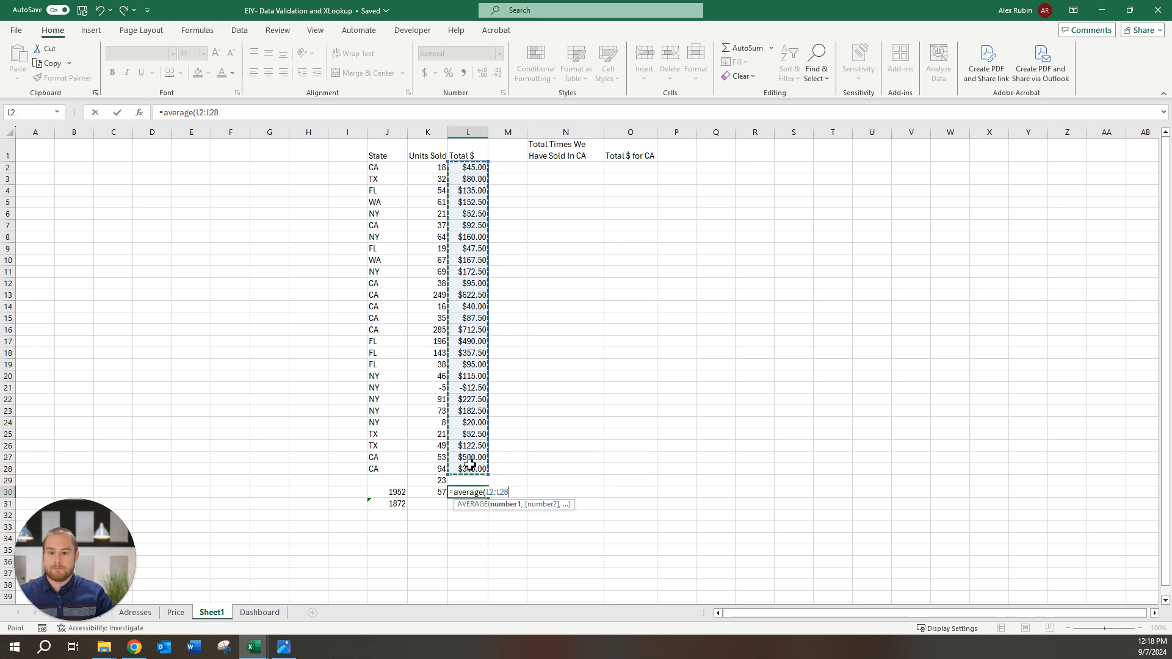
key(Return)
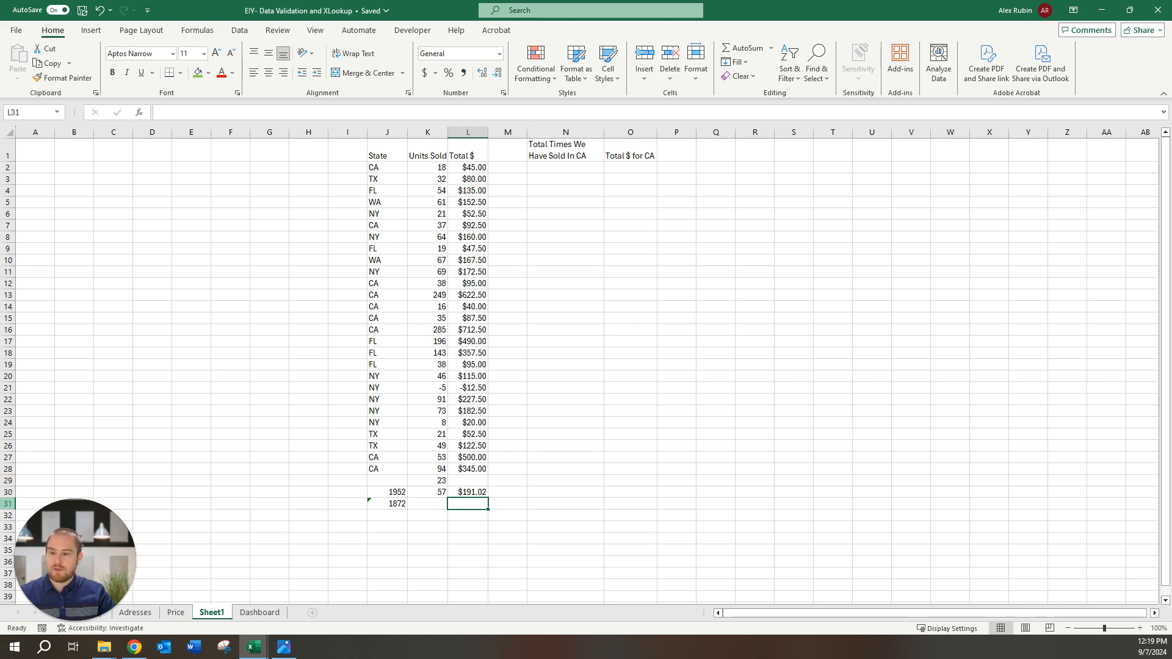
- Insert a single blank row above row 29, directly below the sales data
click(8, 504)
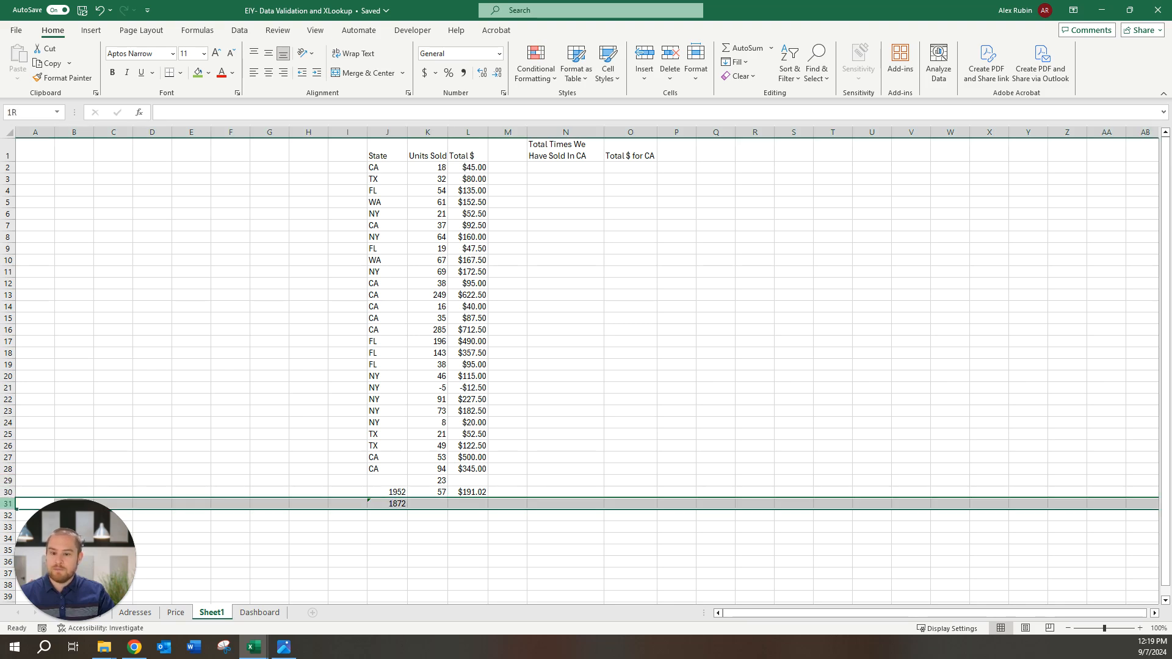
click(9, 483)
right_click(8, 482)
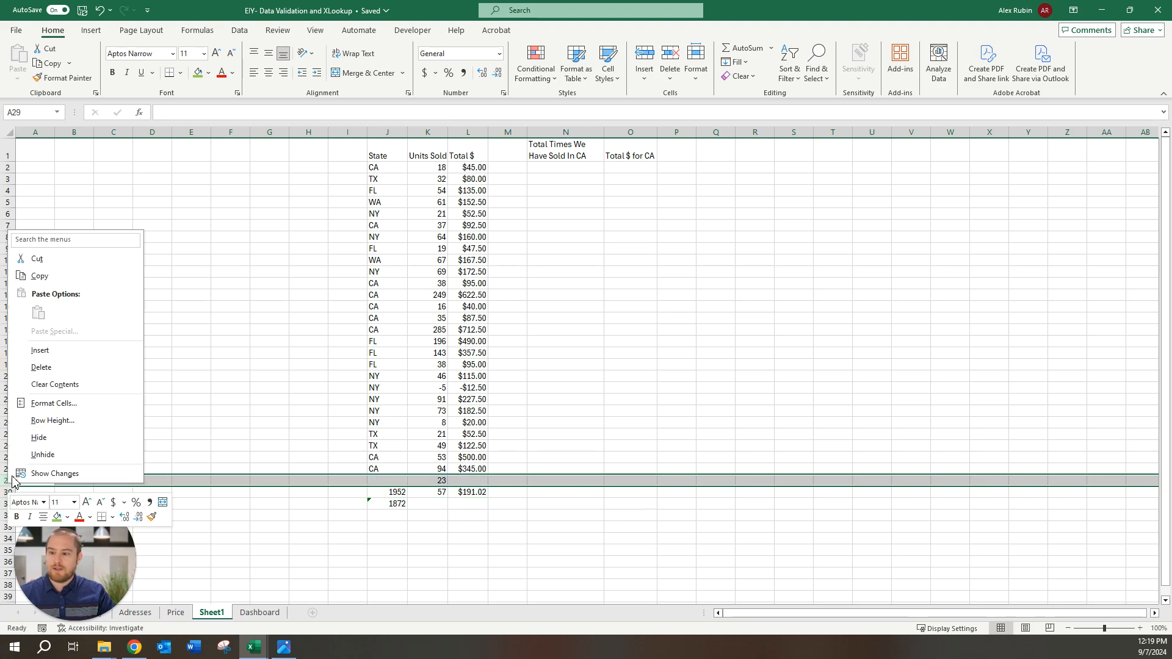
click(70, 351)
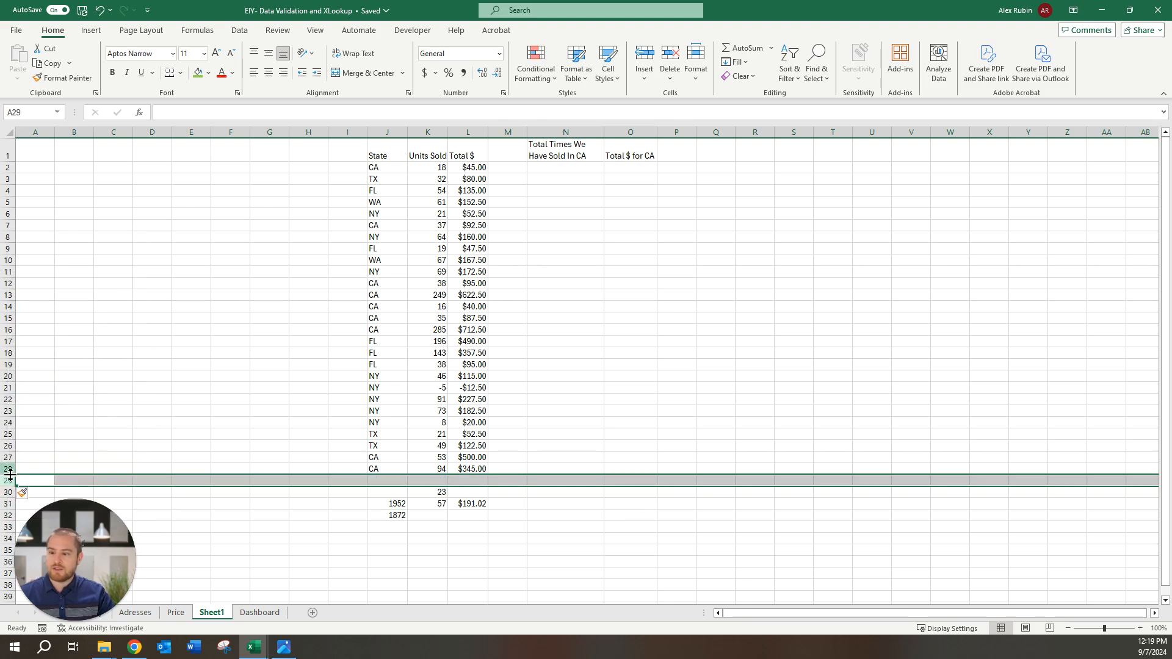
- Insert three more blank rows at once above row 29 by using rows 29 to 31 as the selection
drag(9, 482, 9, 504)
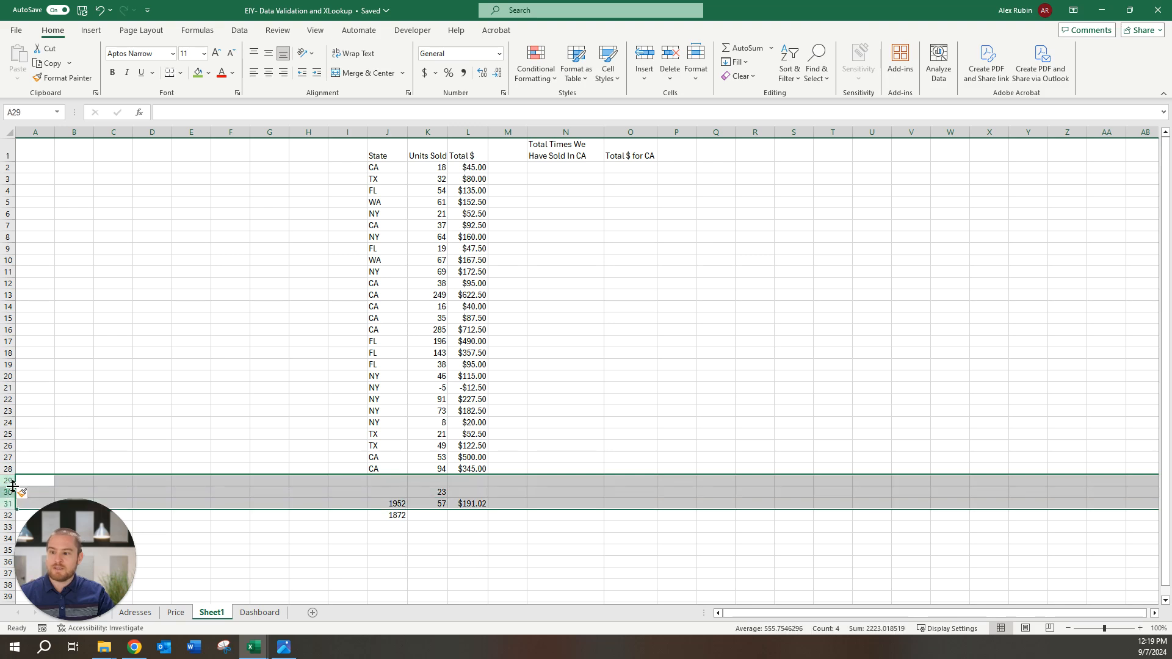
right_click(9, 496)
click(61, 351)
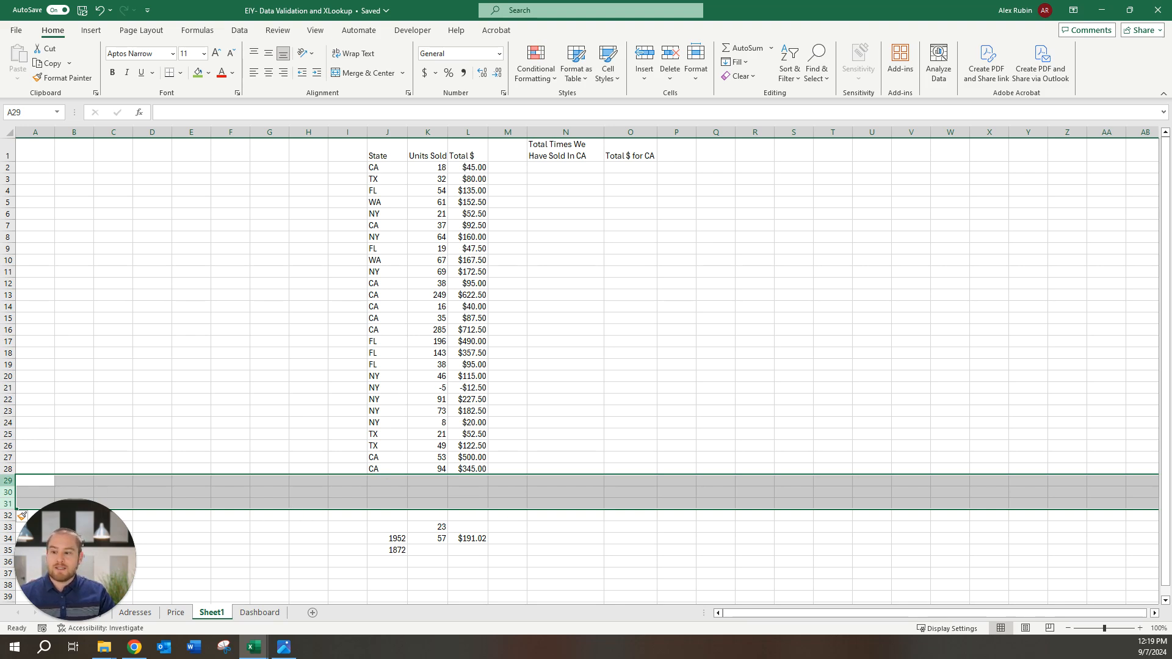
- Delete the four blank rows 29 to 32 below the sales data
drag(11, 481, 22, 515)
right_click(22, 516)
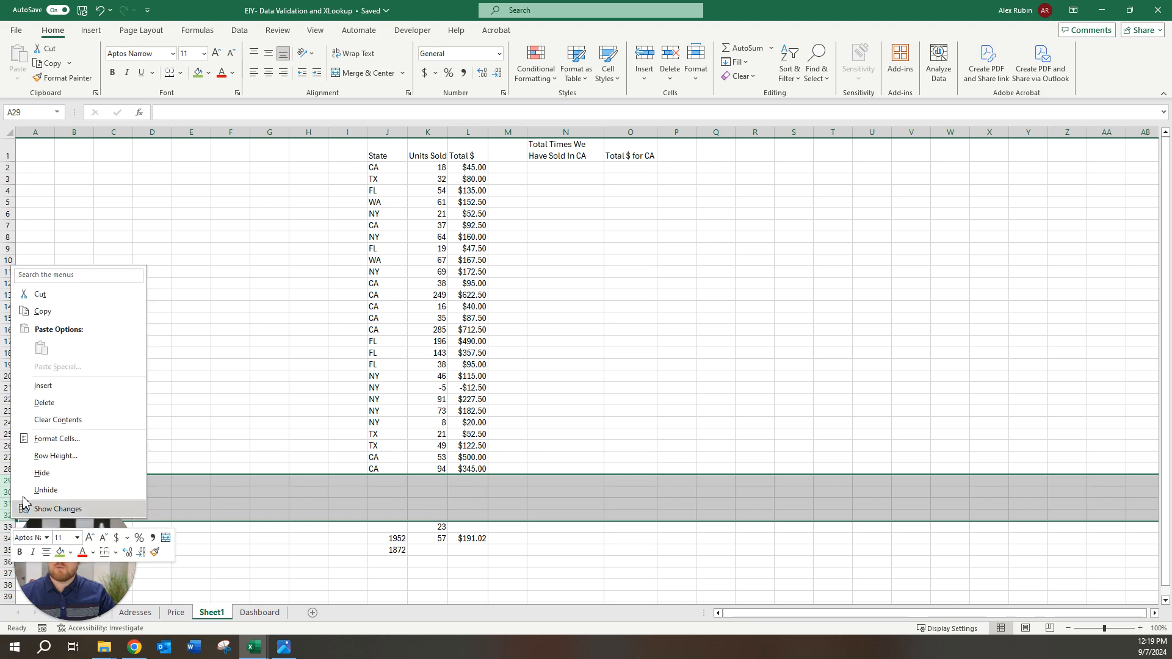
click(45, 405)
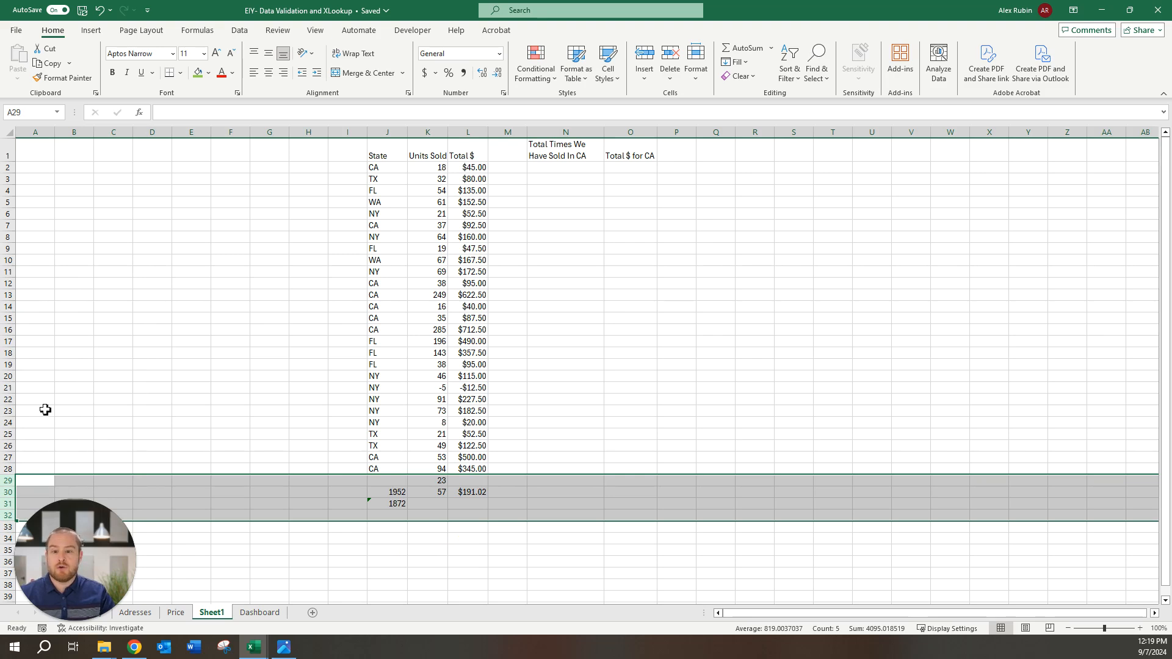
click(474, 492)
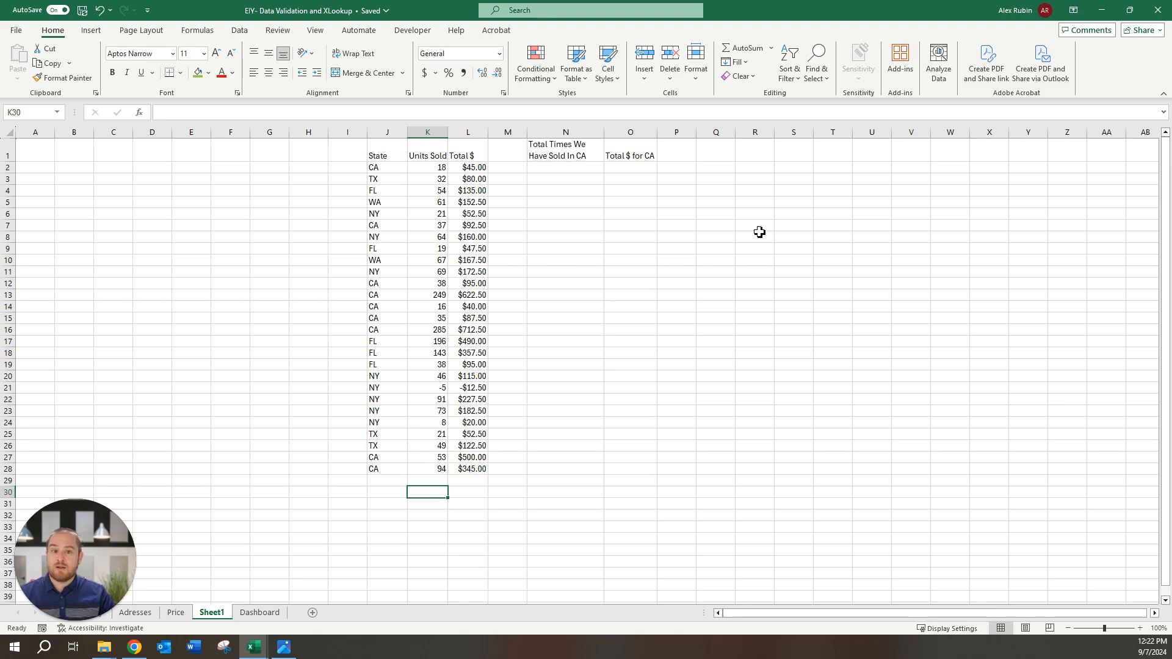
- Enter a COUNT formula in P5 for the Units Sold values in K2:K28
click(687, 204)
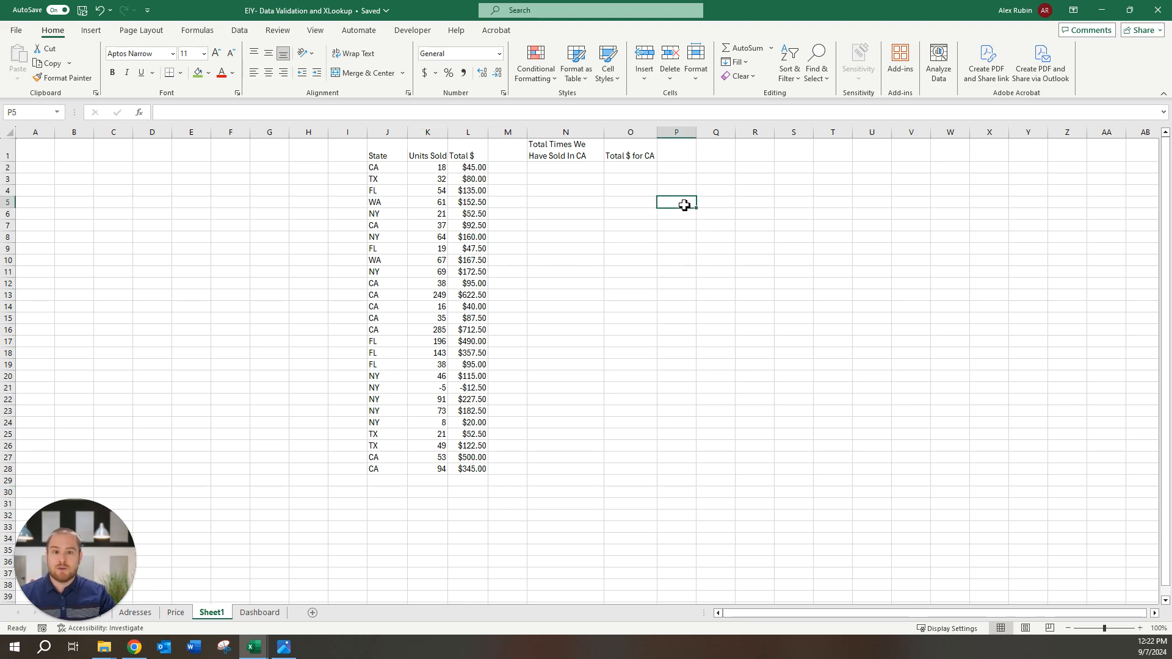
text(=count()
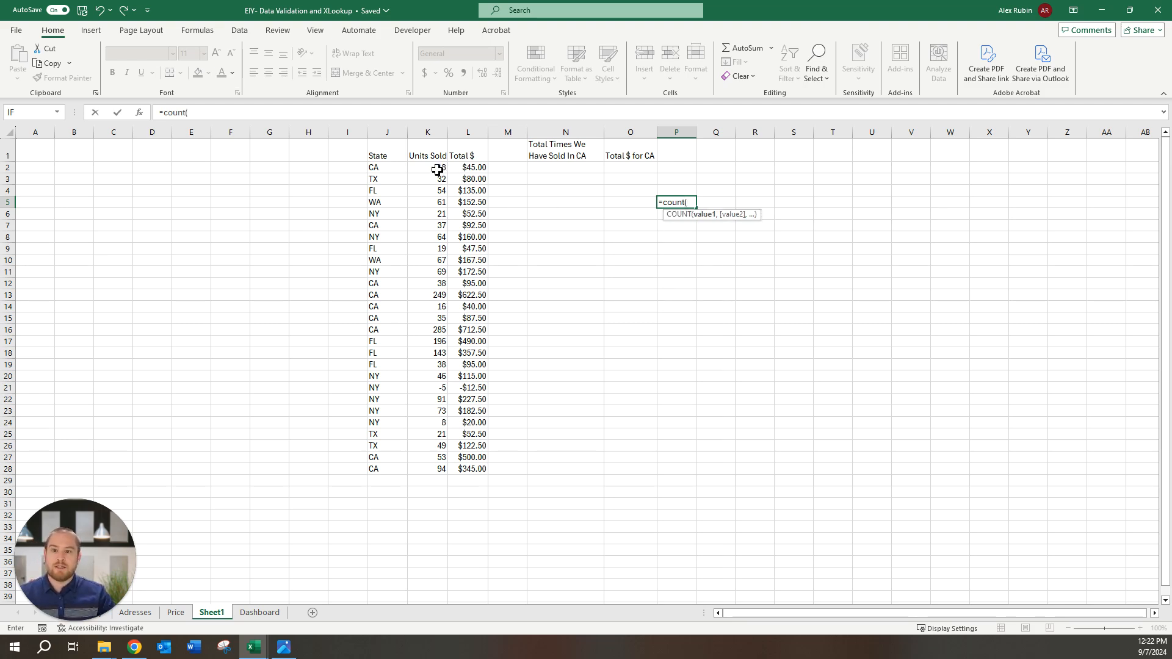
drag(437, 170, 435, 463)
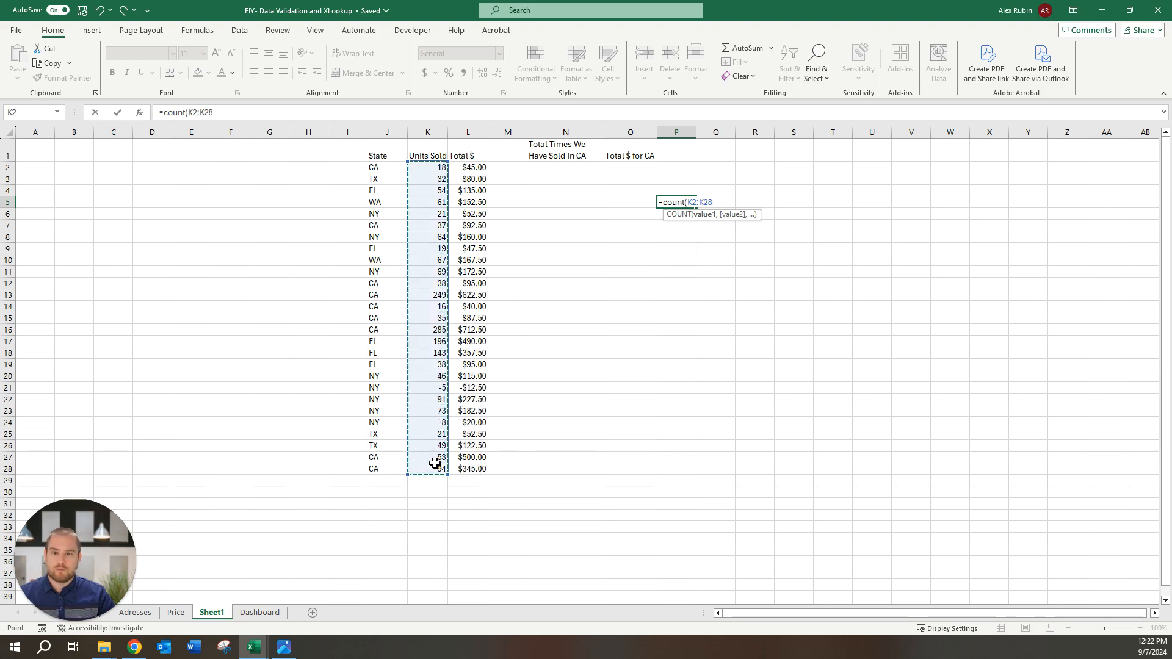
key(Return)
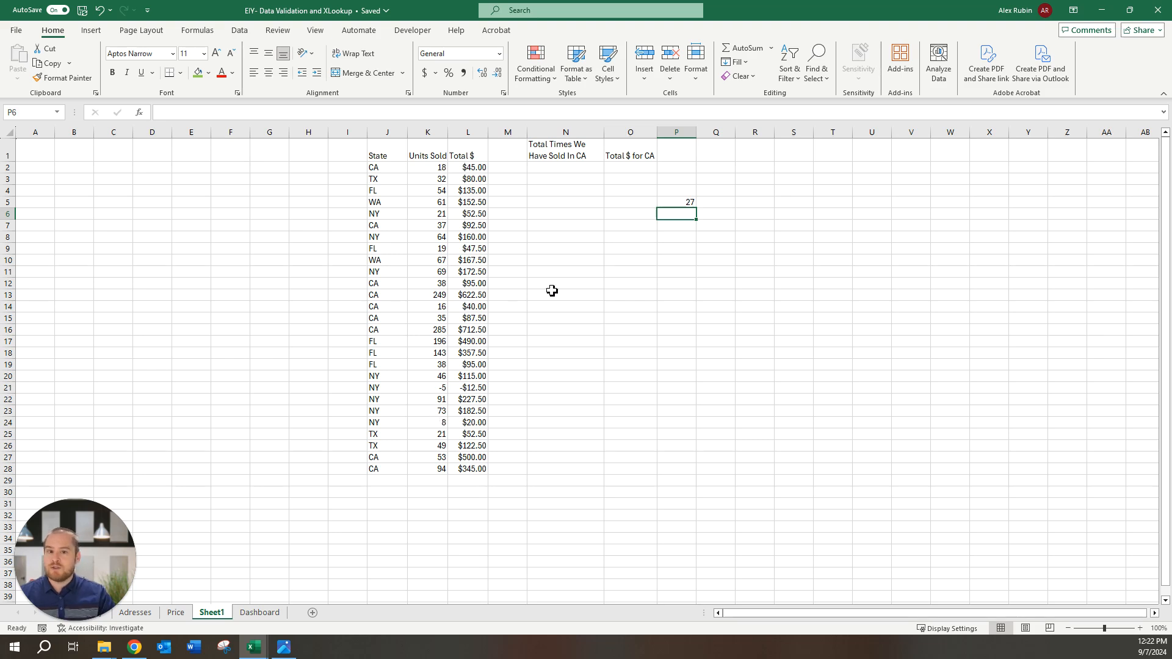
- Change the COUNT formula's range in P5 to the whole of column K
click(680, 204)
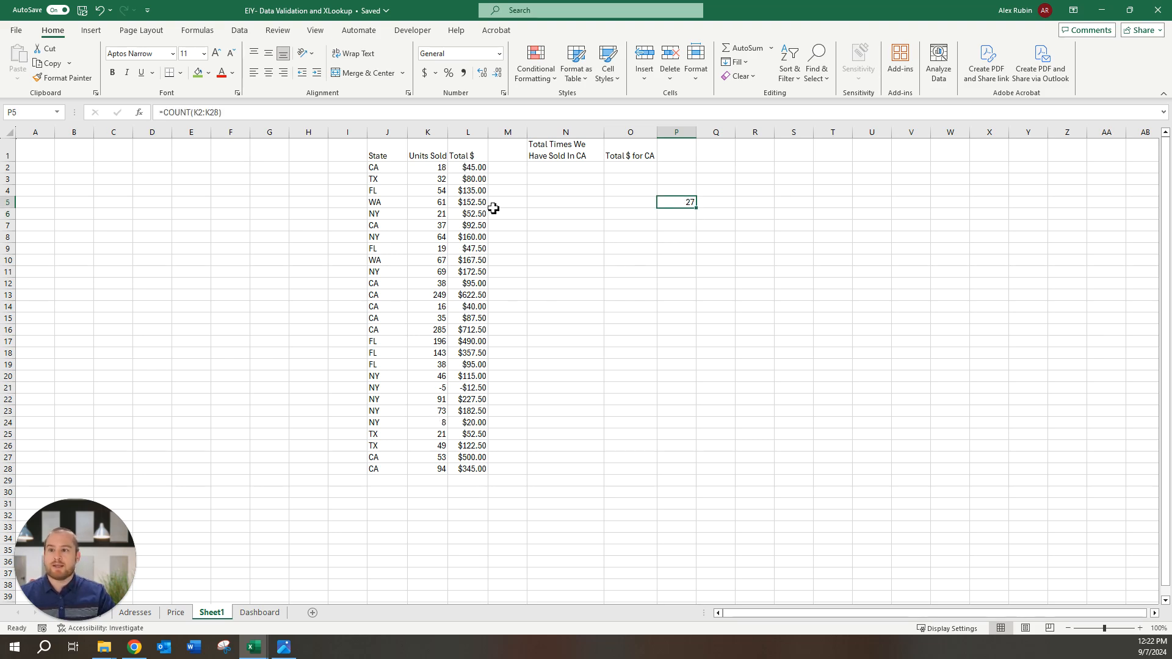
double_click(215, 114)
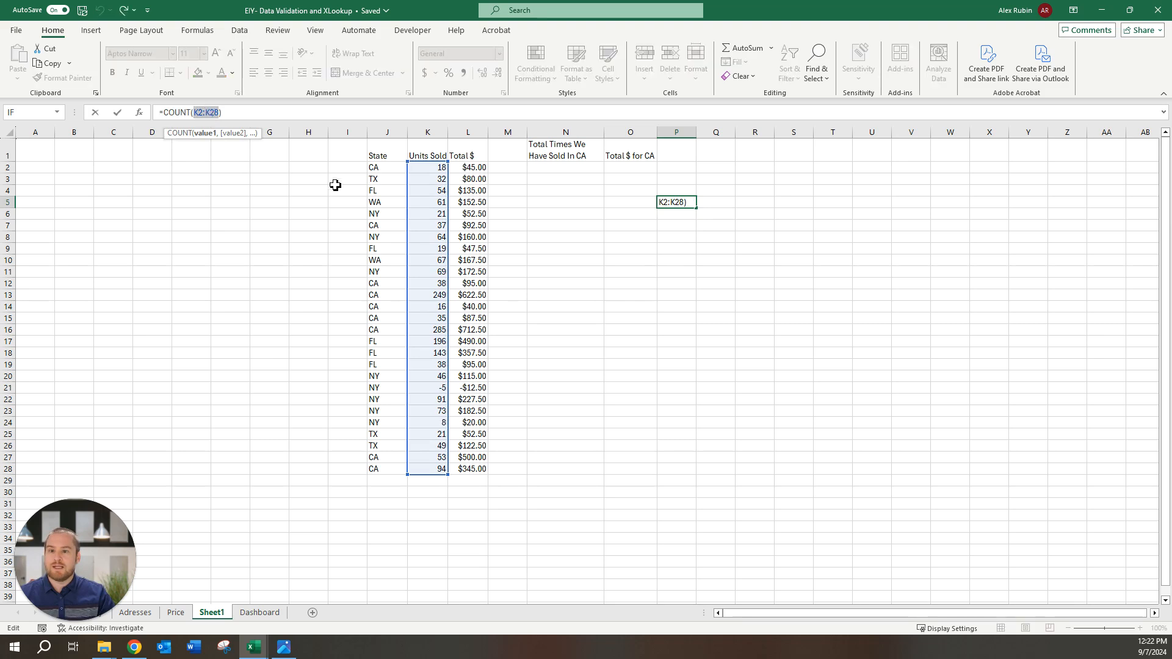
click(432, 132)
key(Return)
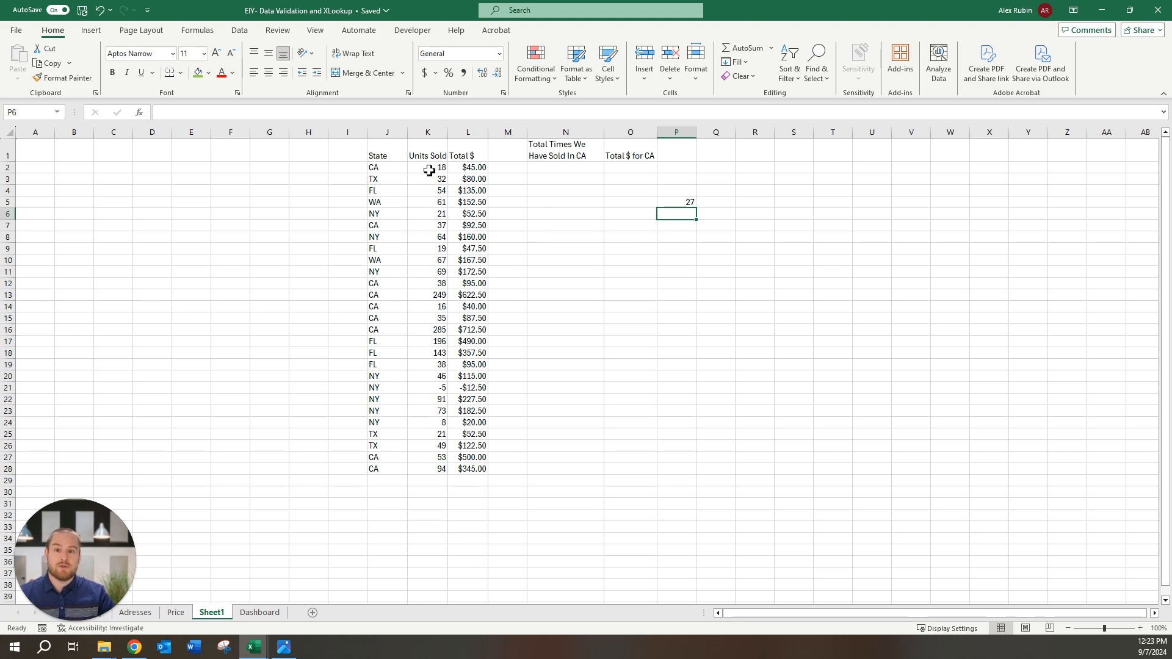
- Test the whole-column count by adding 12 in K29 and 54 in K30, and clear both cells again
click(434, 484)
text(12)
key(Return)
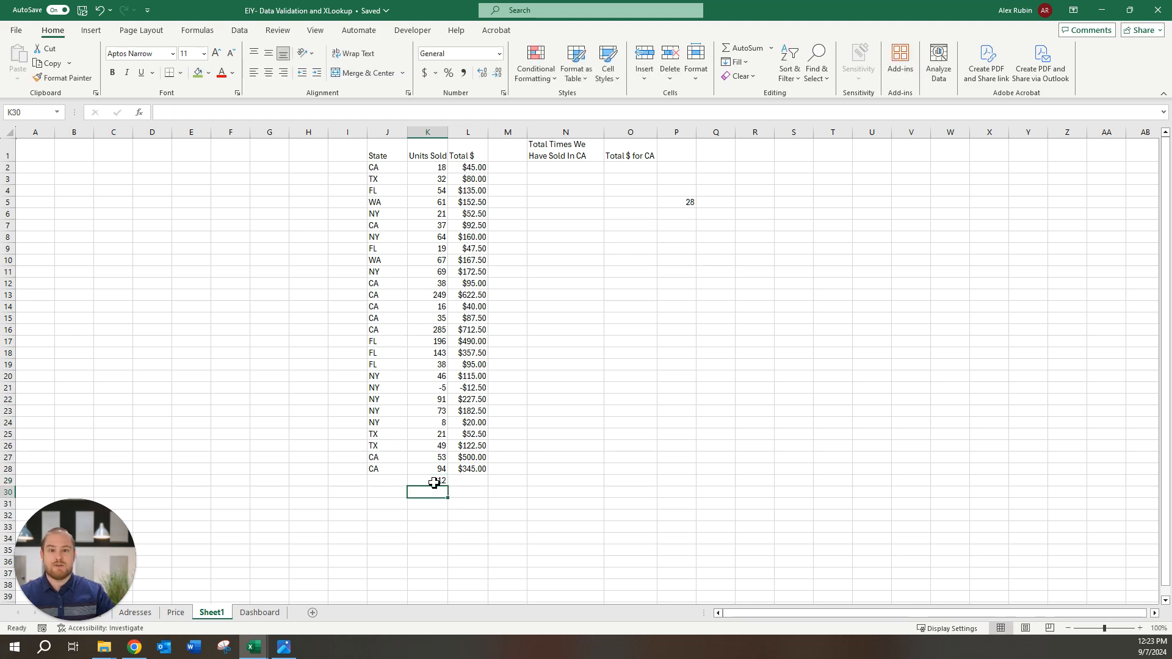
text(54)
key(Return)
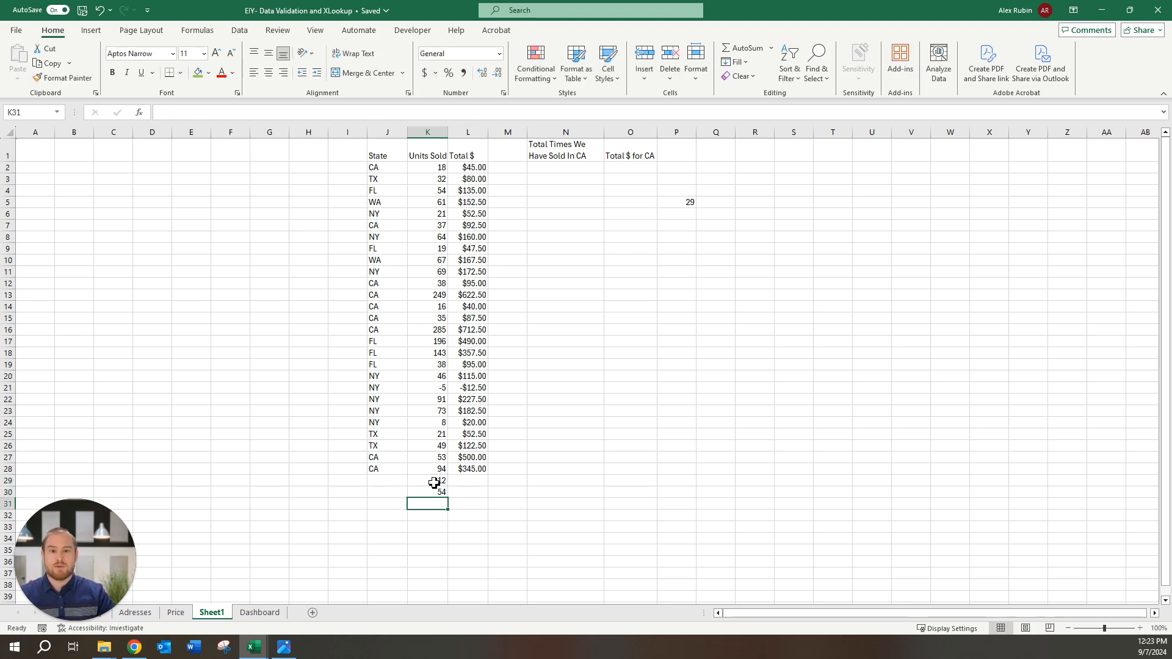
drag(434, 483, 432, 492)
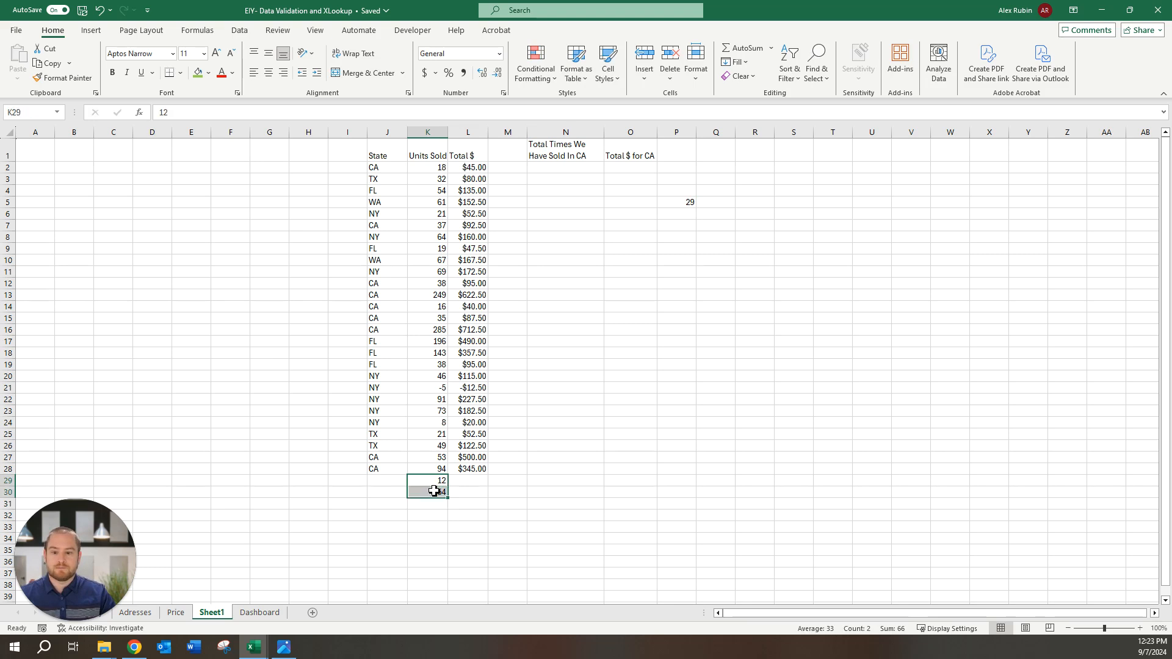
key(Delete)
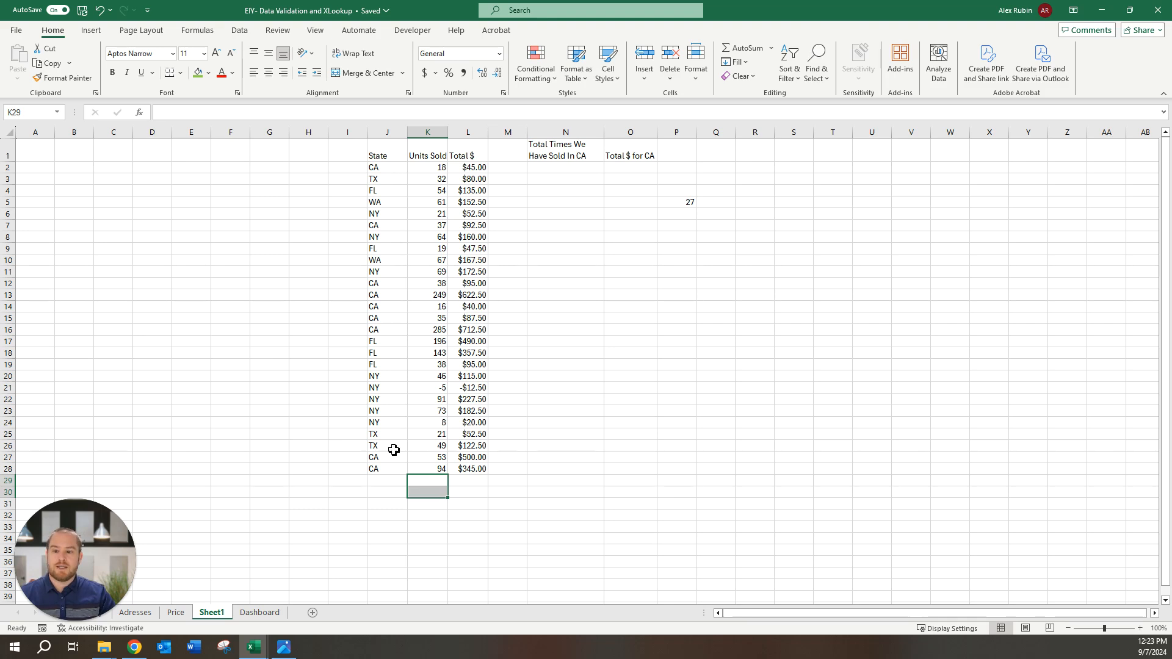
- Enter a COUNTIF formula in N2 that counts the "CA" entries in the whole State column J
click(557, 168)
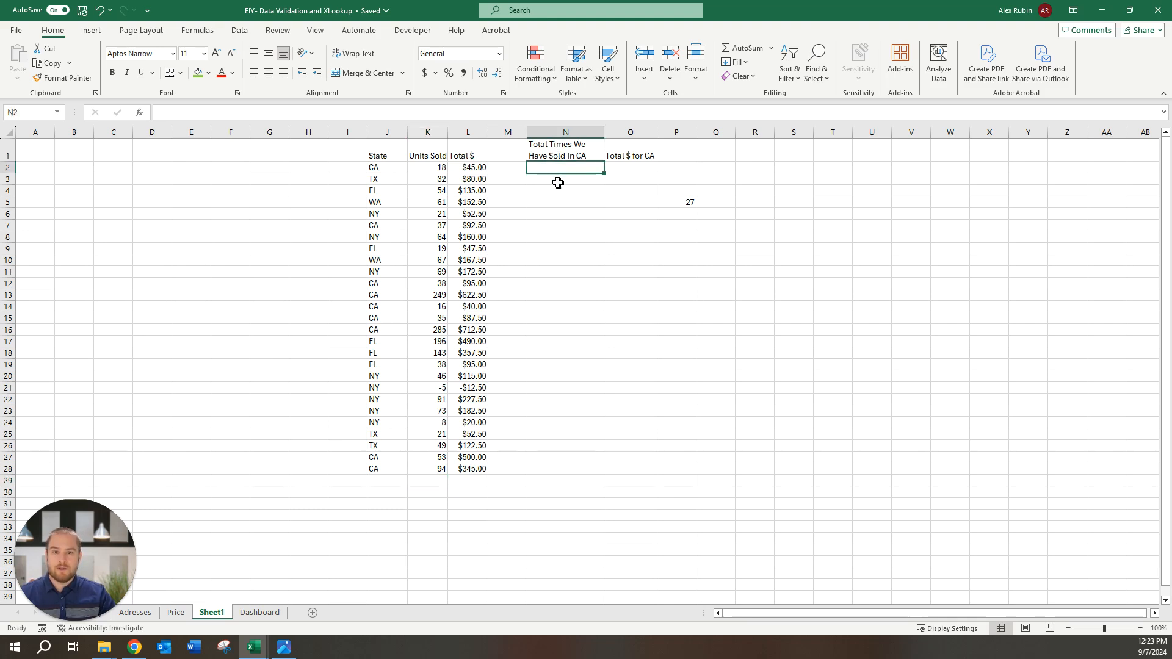
text(=countif()
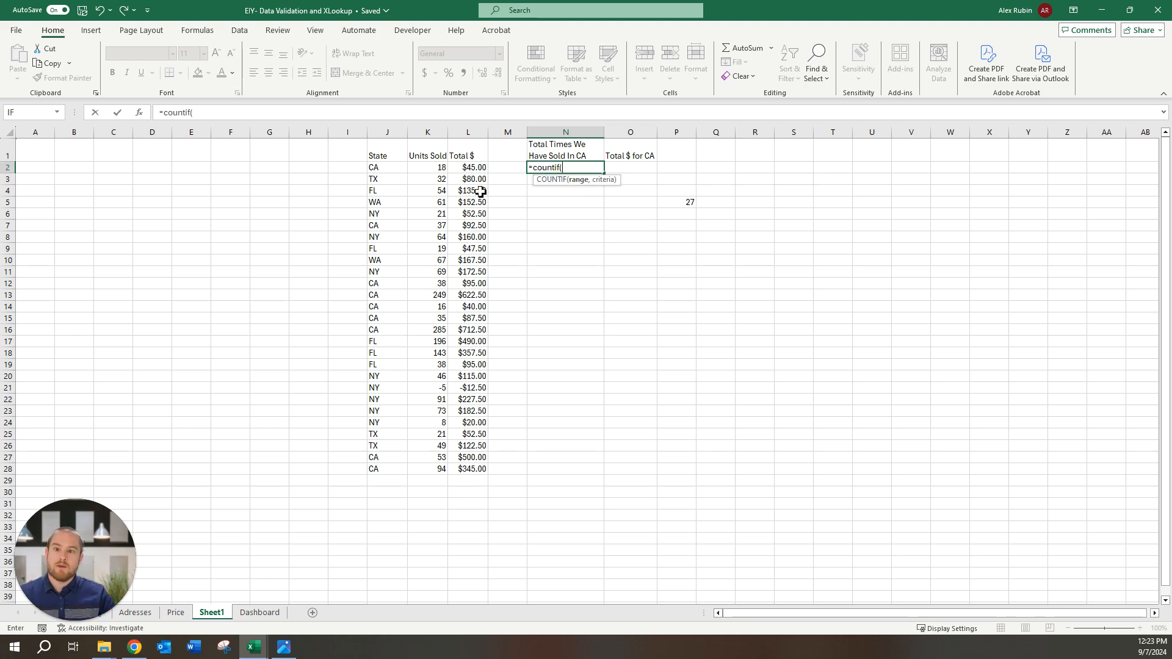
click(387, 134)
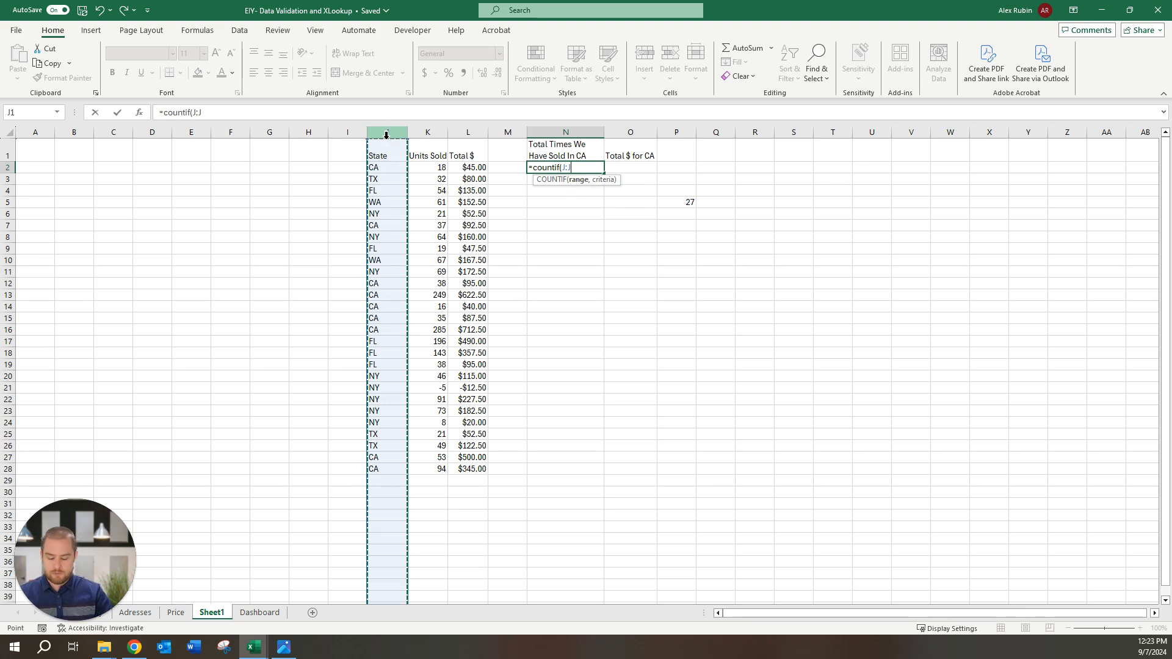
text(,)
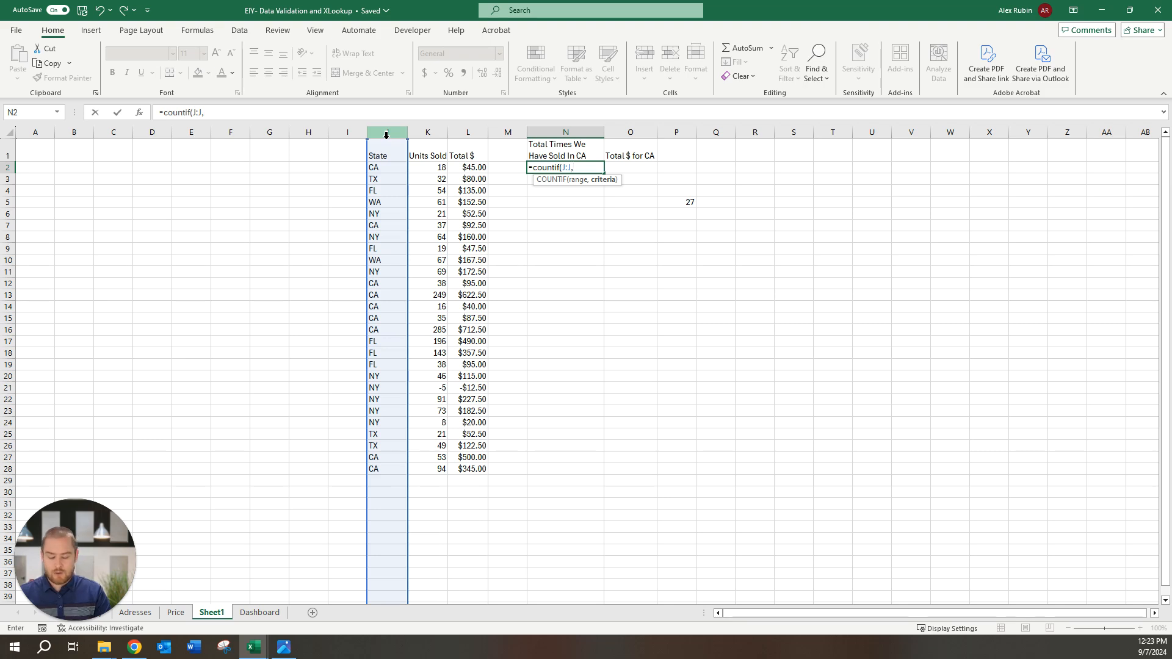
text("CA)
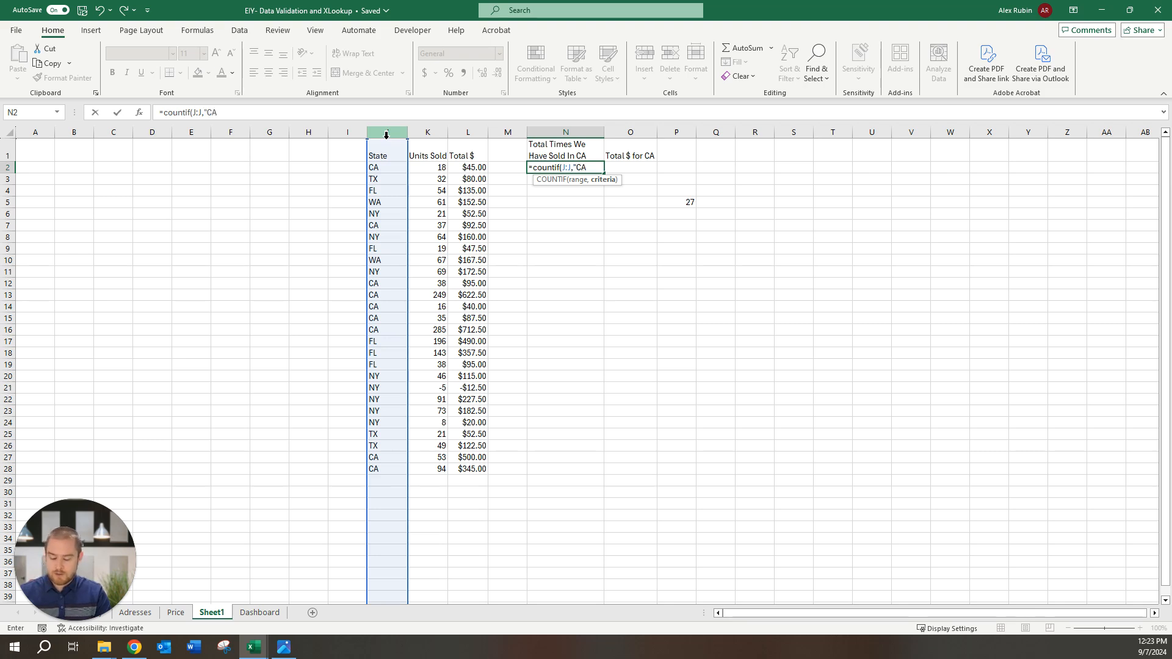
text(")
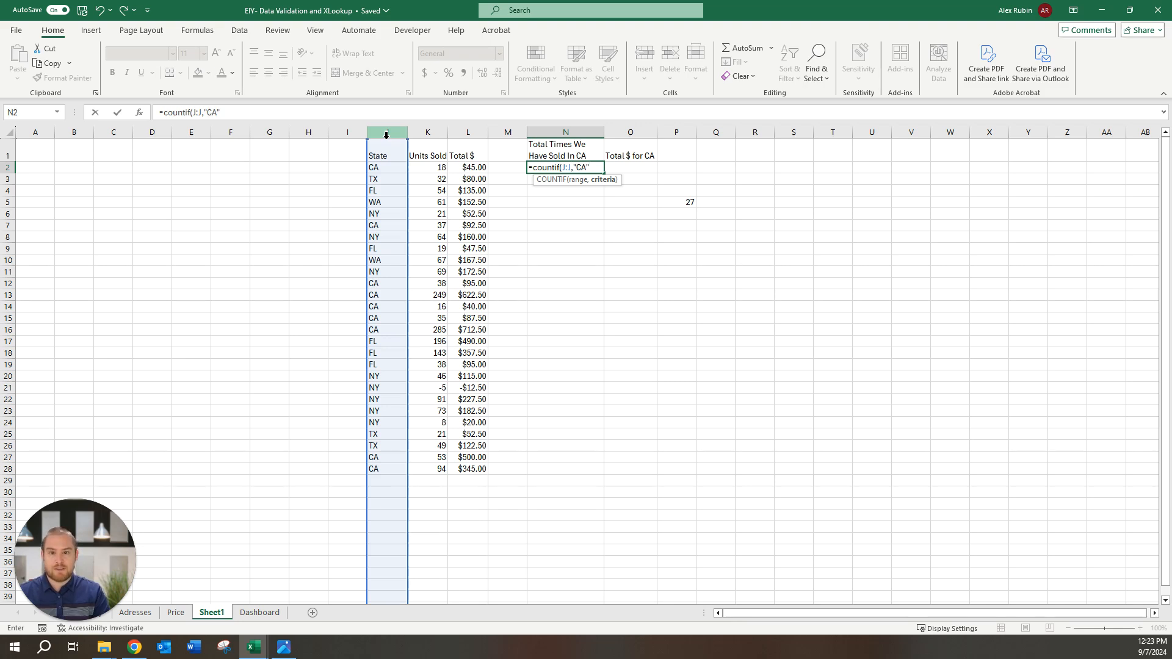
text())
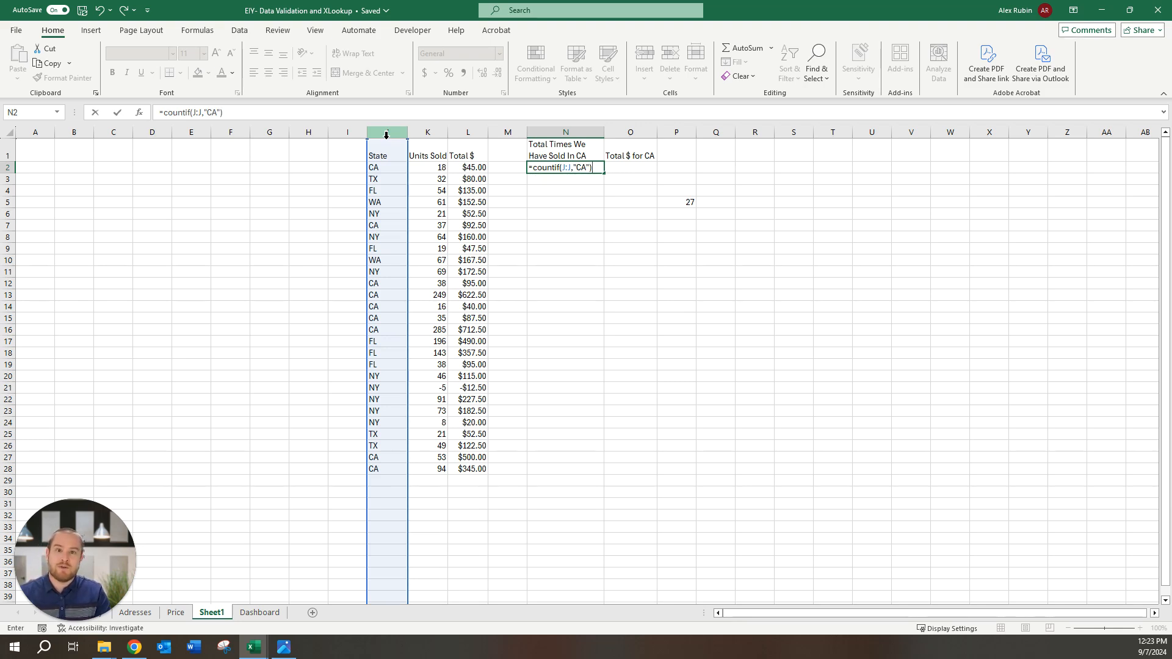
key(Return)
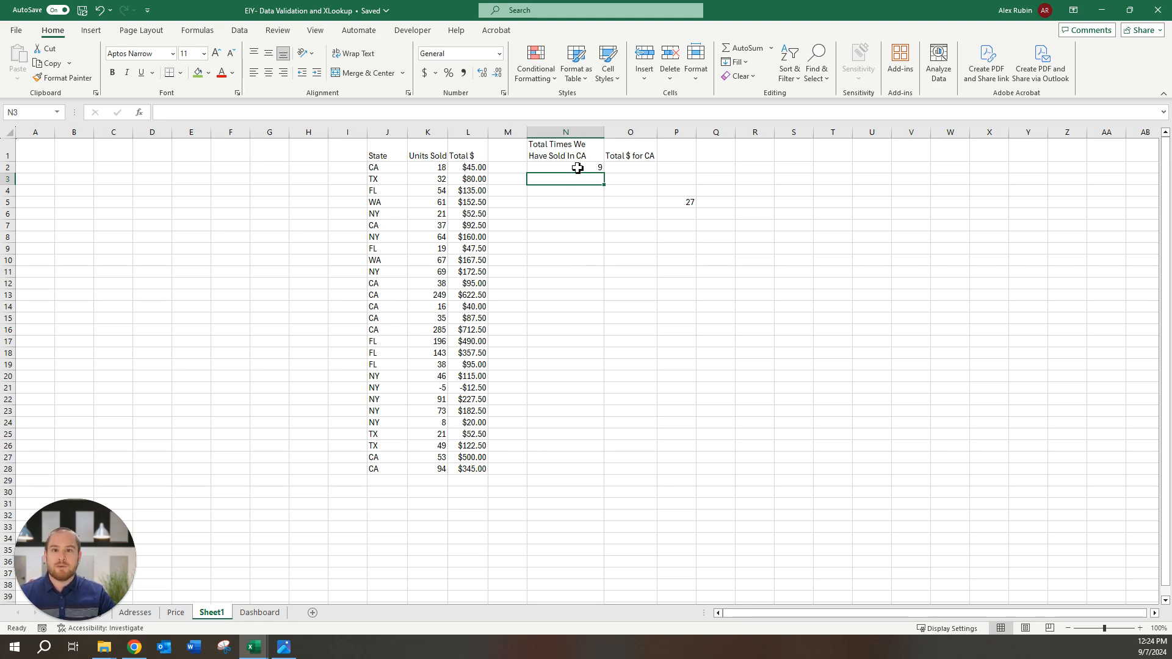
- Enter a SUMIF formula in O2 that sums column L where the State column J equals "CA"
click(645, 167)
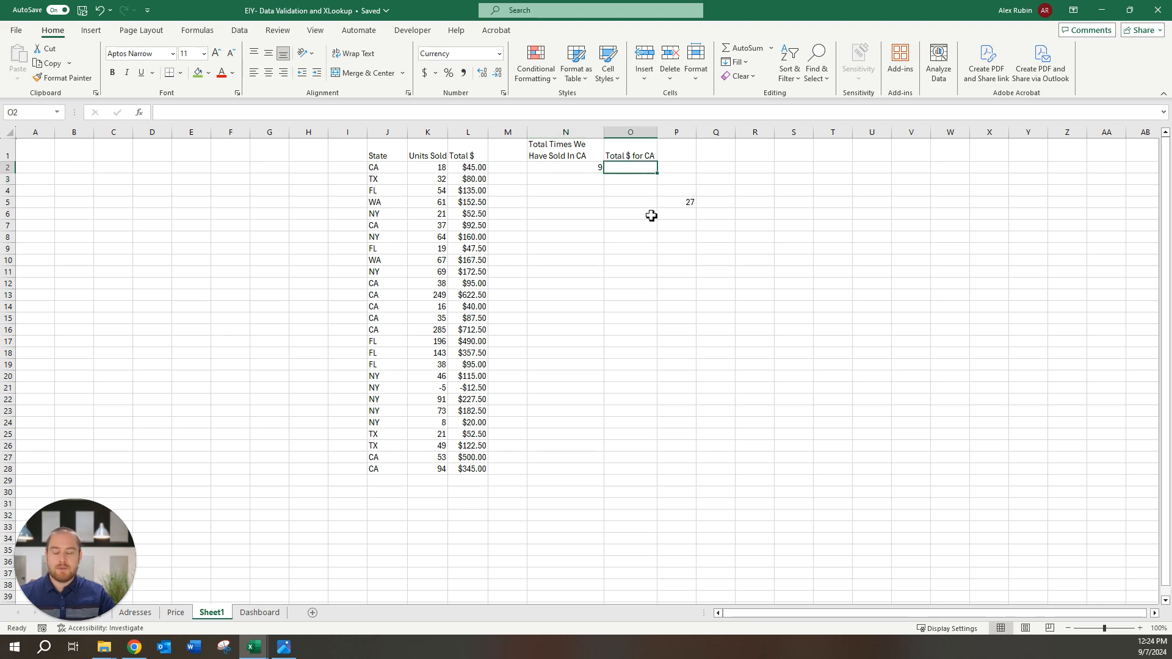
text(su)
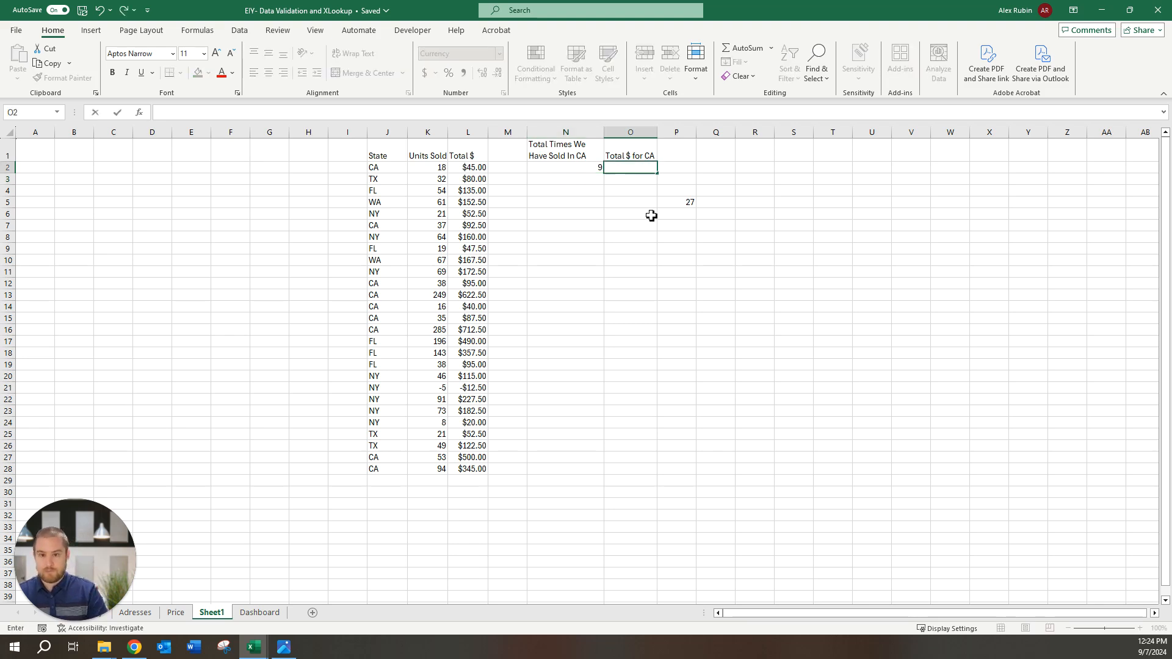
text(=sumif()
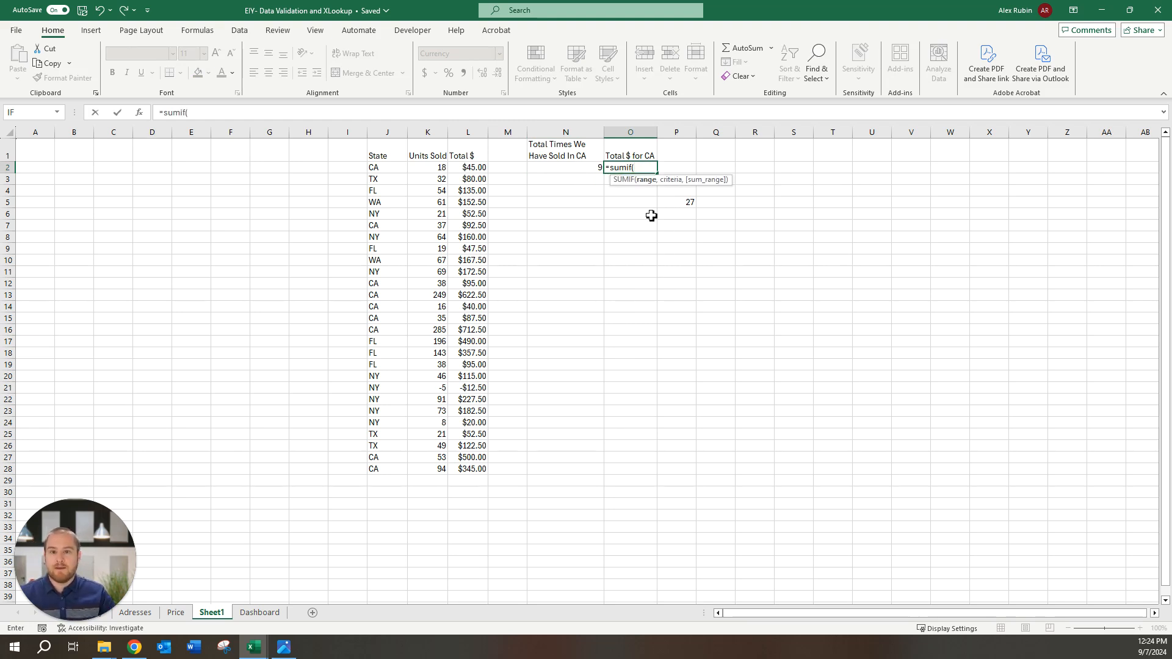
click(393, 133)
text(,)
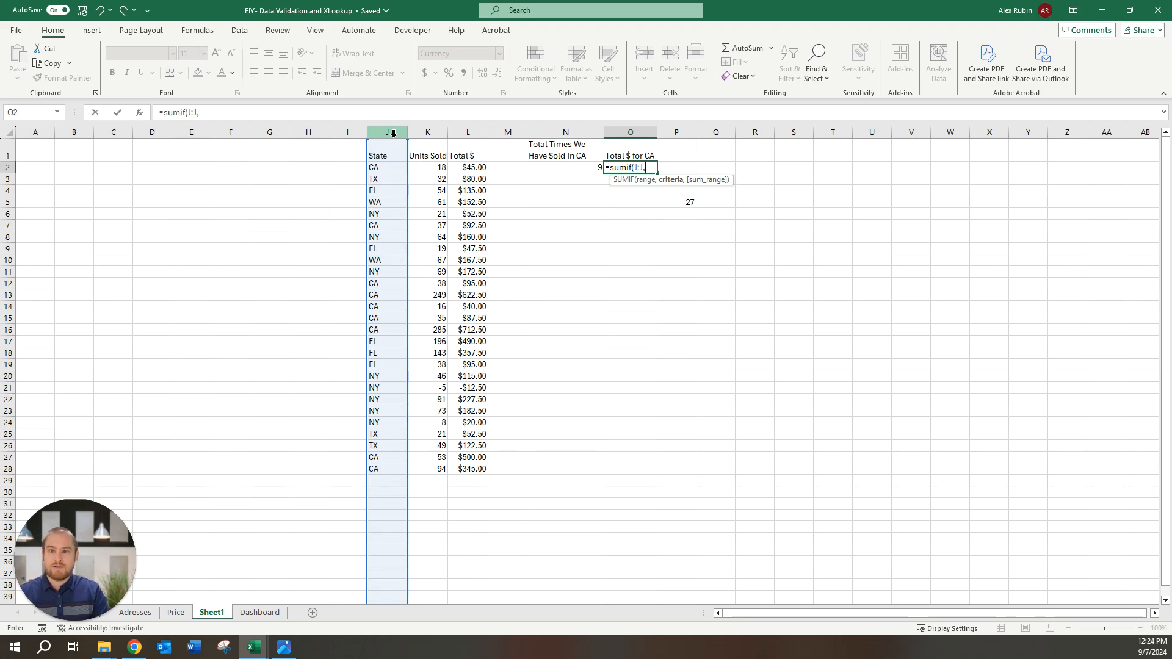
text("CA)
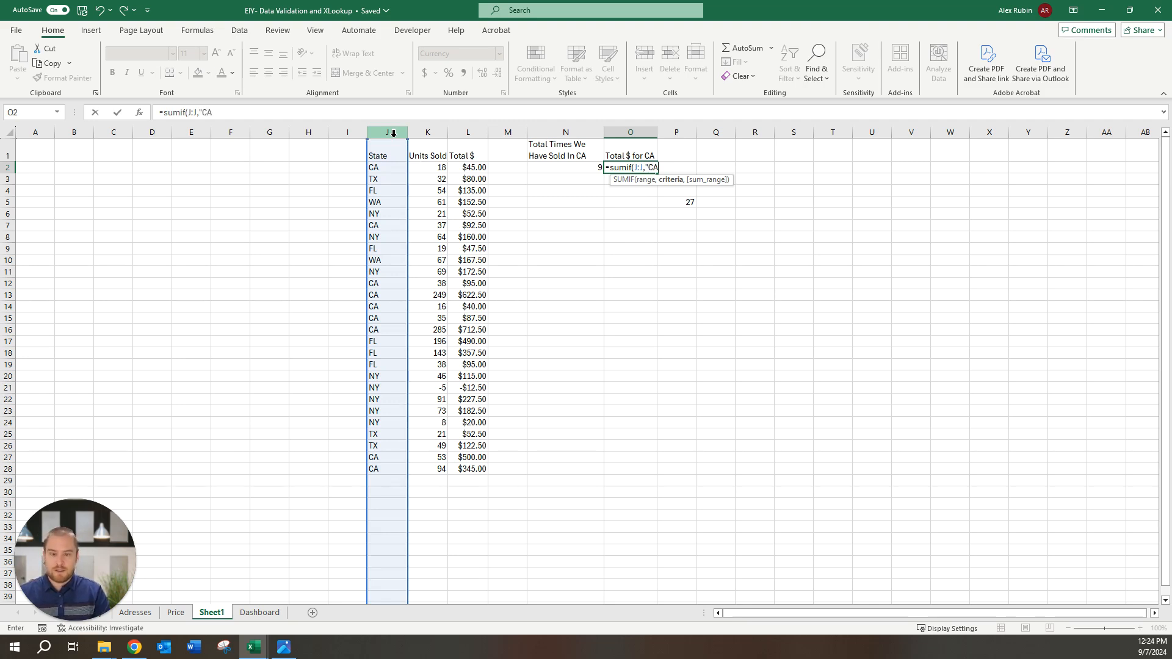
text(",)
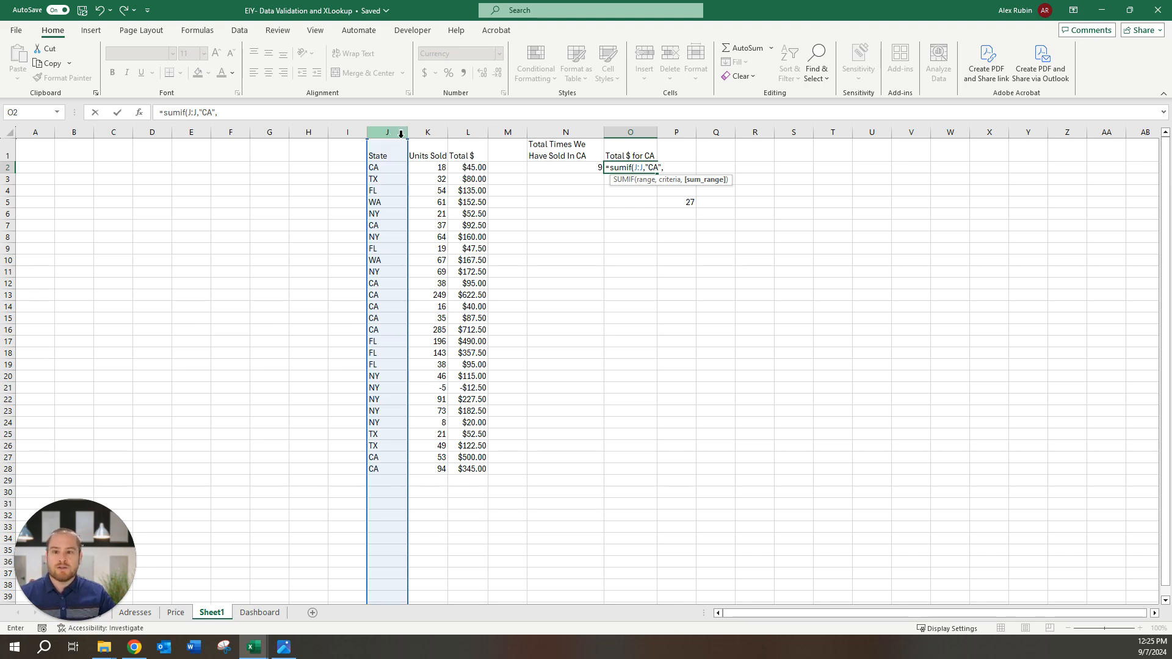
click(468, 135)
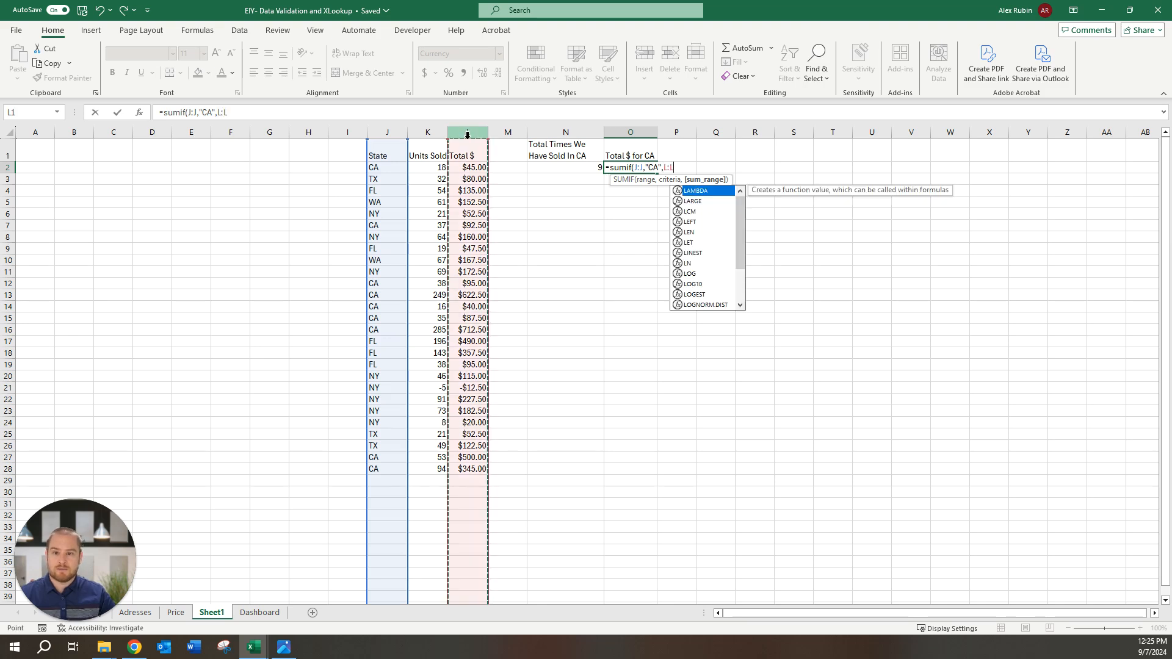
text())
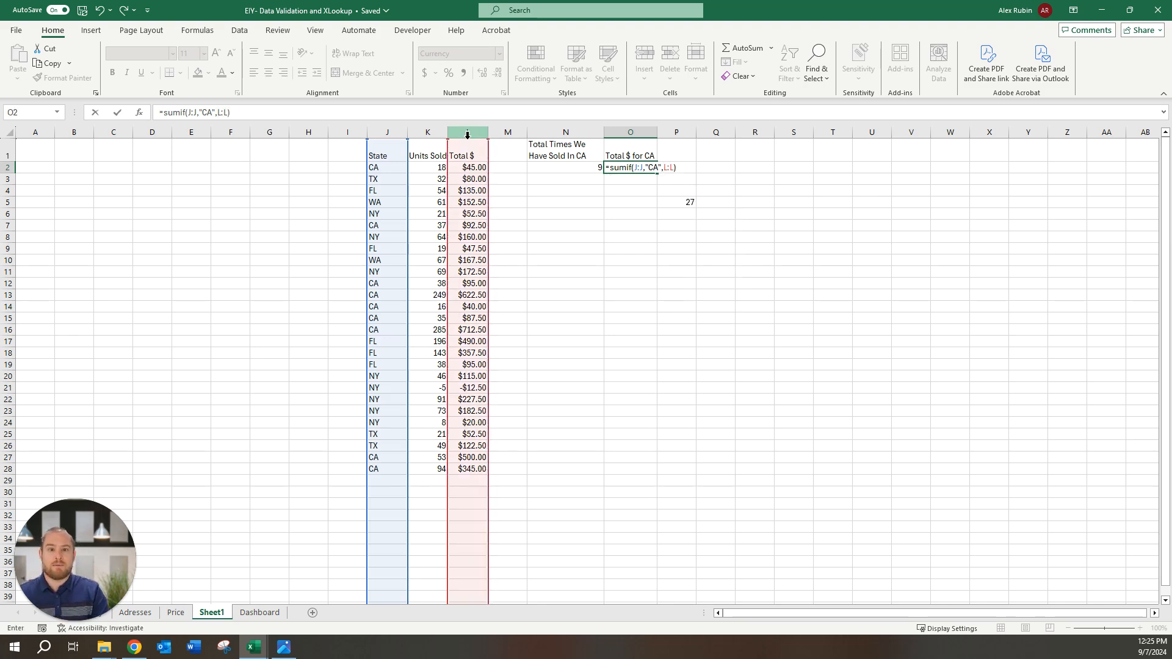
key(Return)
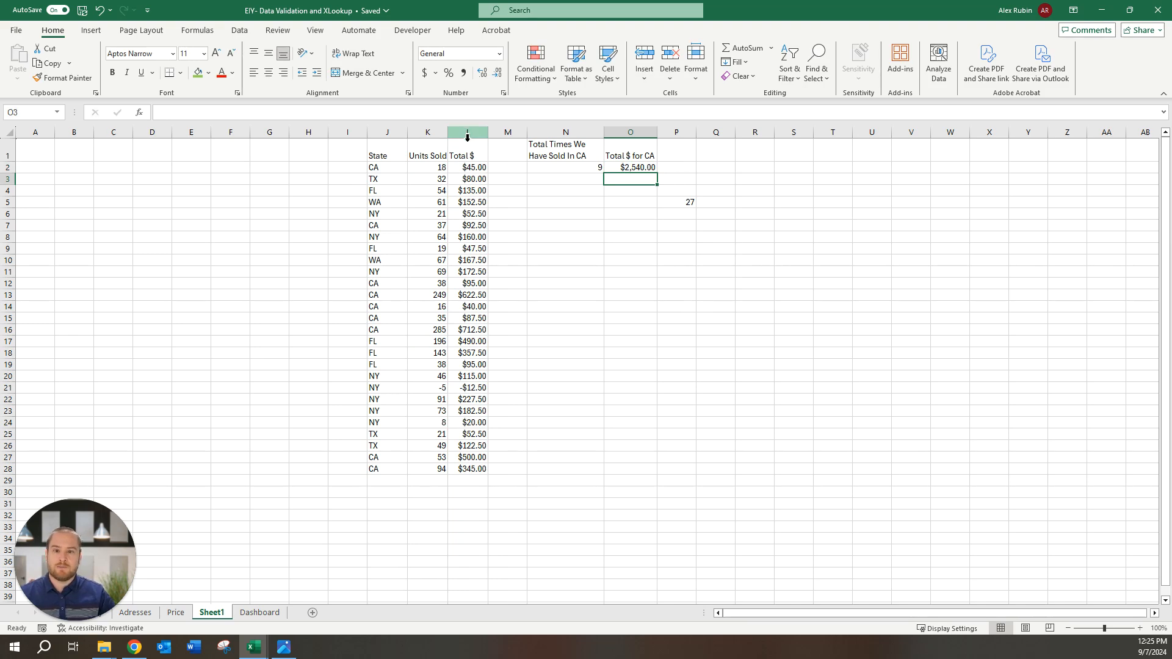
- Add a test sale in row 29 with state "ca" and a Total $ value of 53, leaving Units Sold empty
click(391, 484)
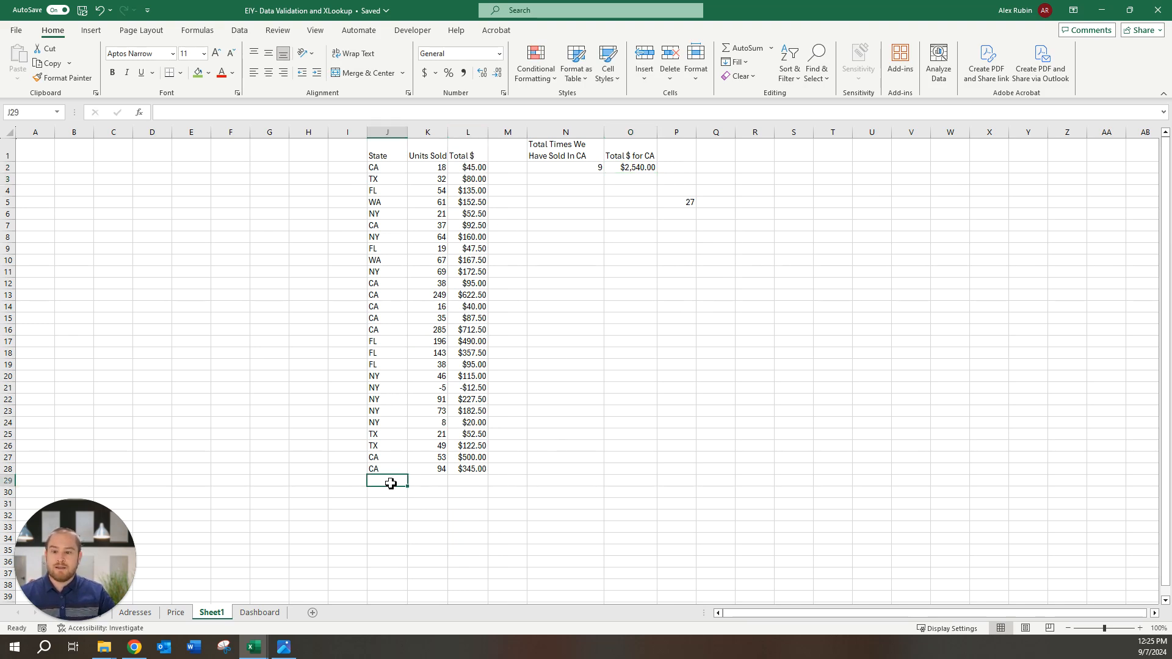
text(ca)
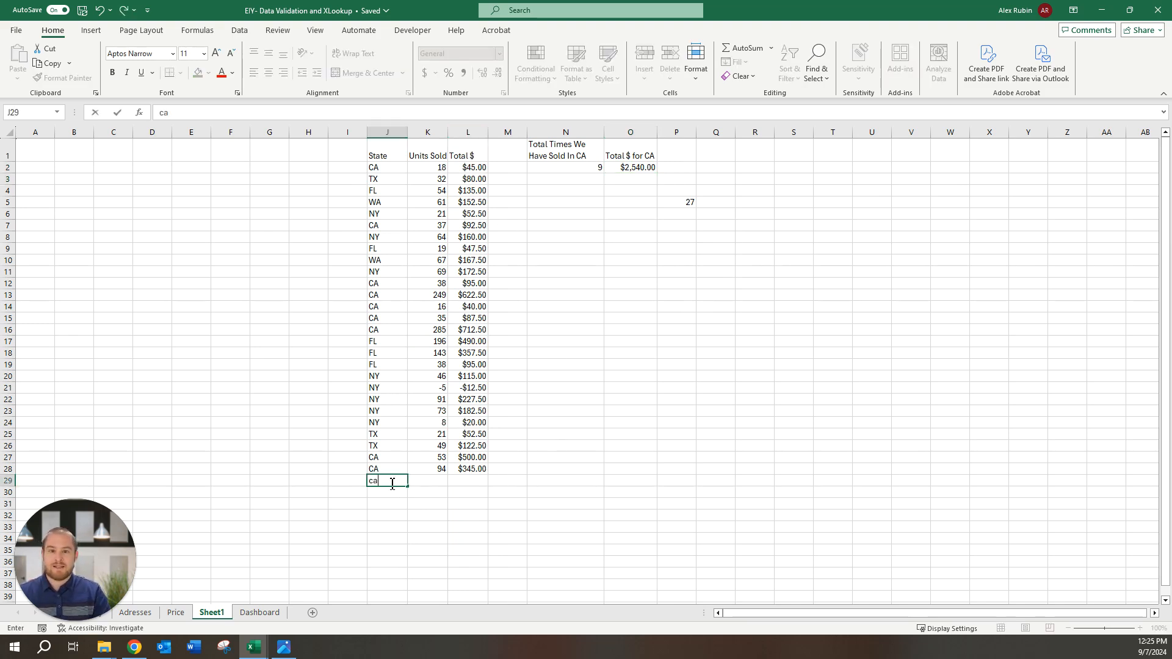
key(Tab)
key(Tab)
text(53)
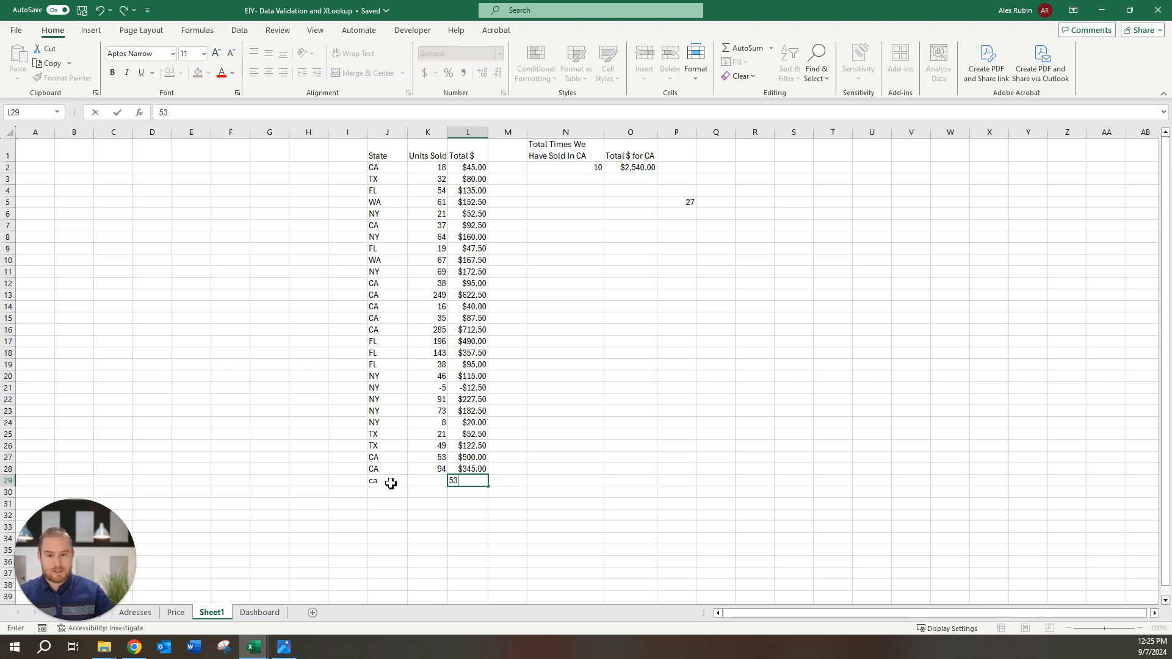
key(Return)
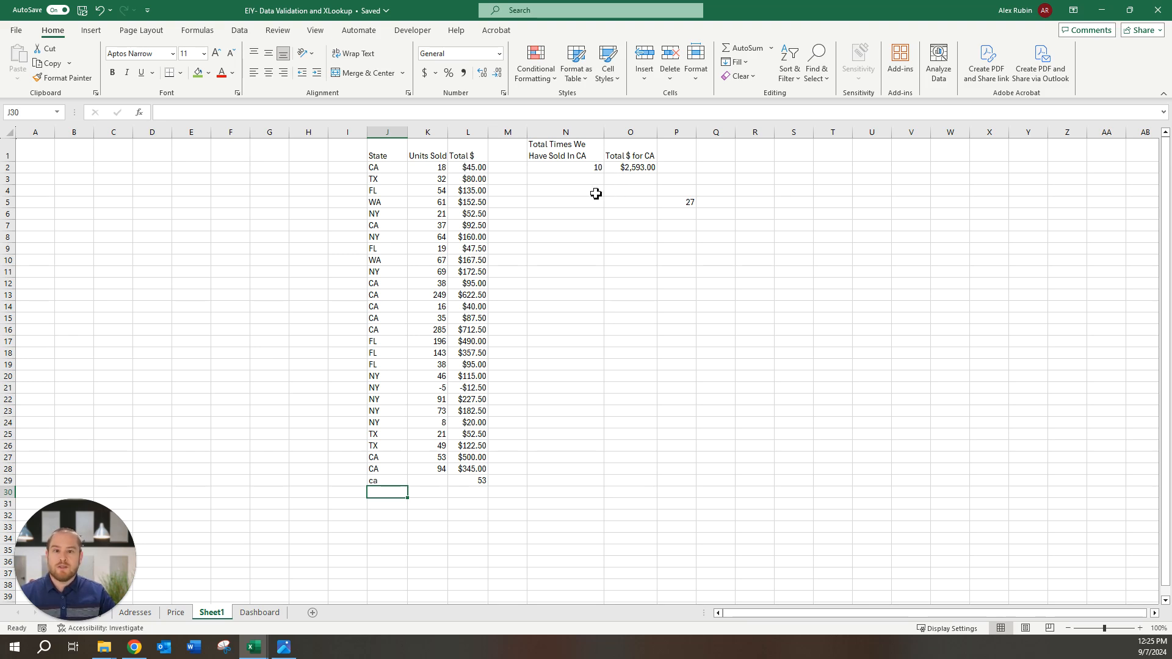
- Add the heading "AVG Units for CA" in P1, beside the "Total $ for CA" heading
click(680, 156)
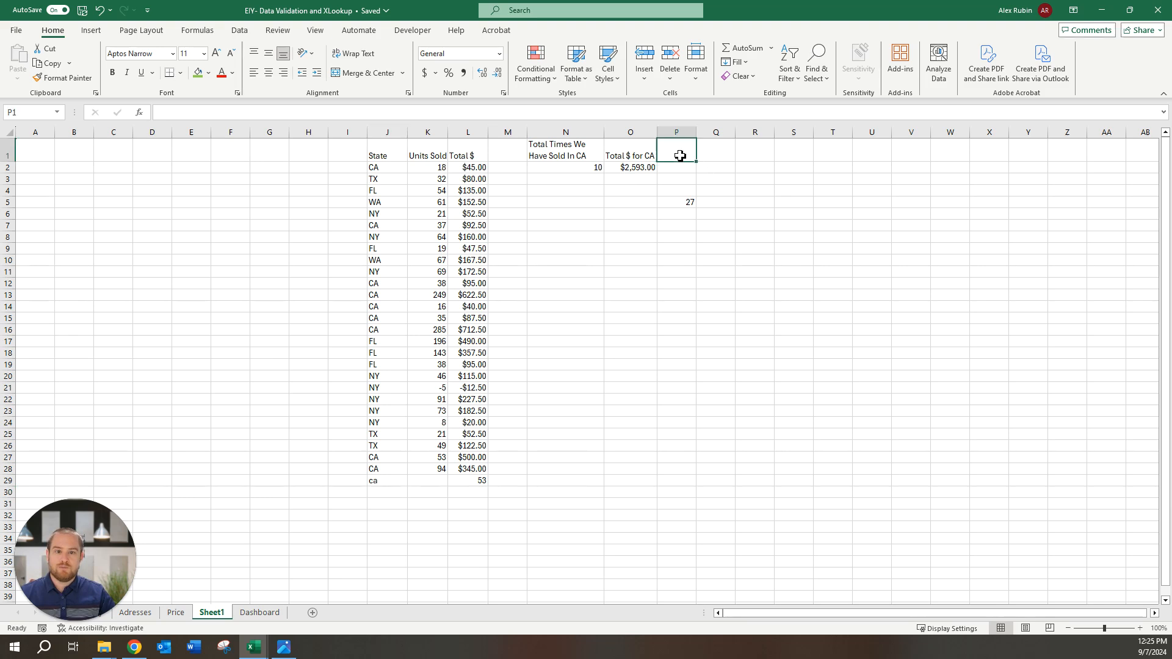
text(AVG )
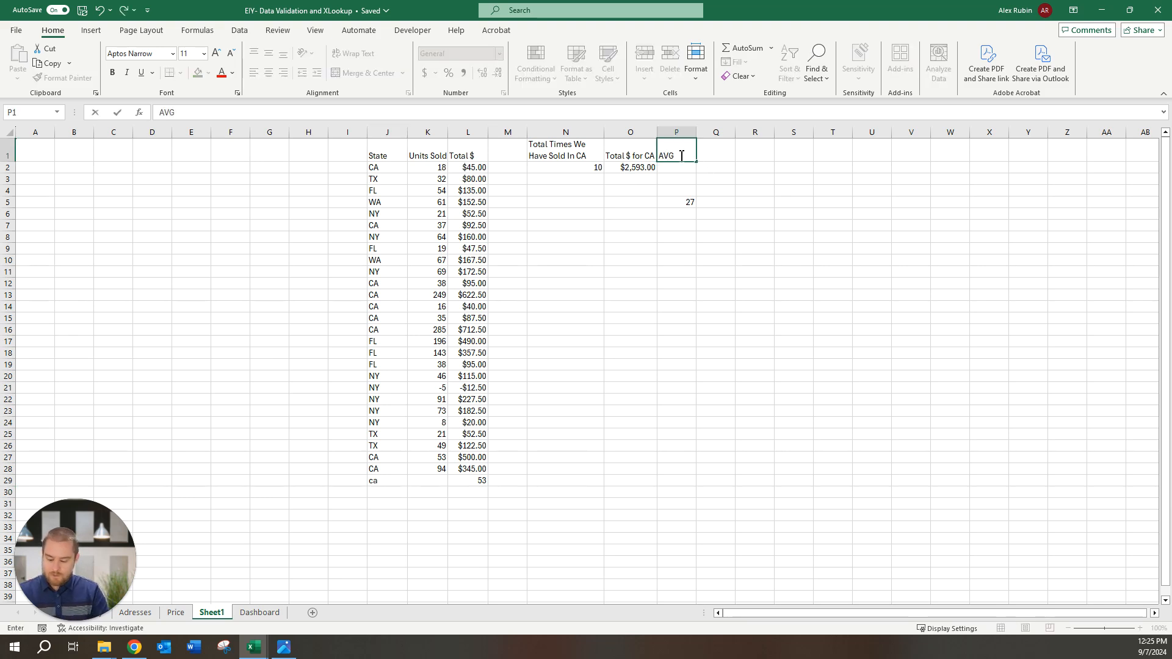
text(Units for CA)
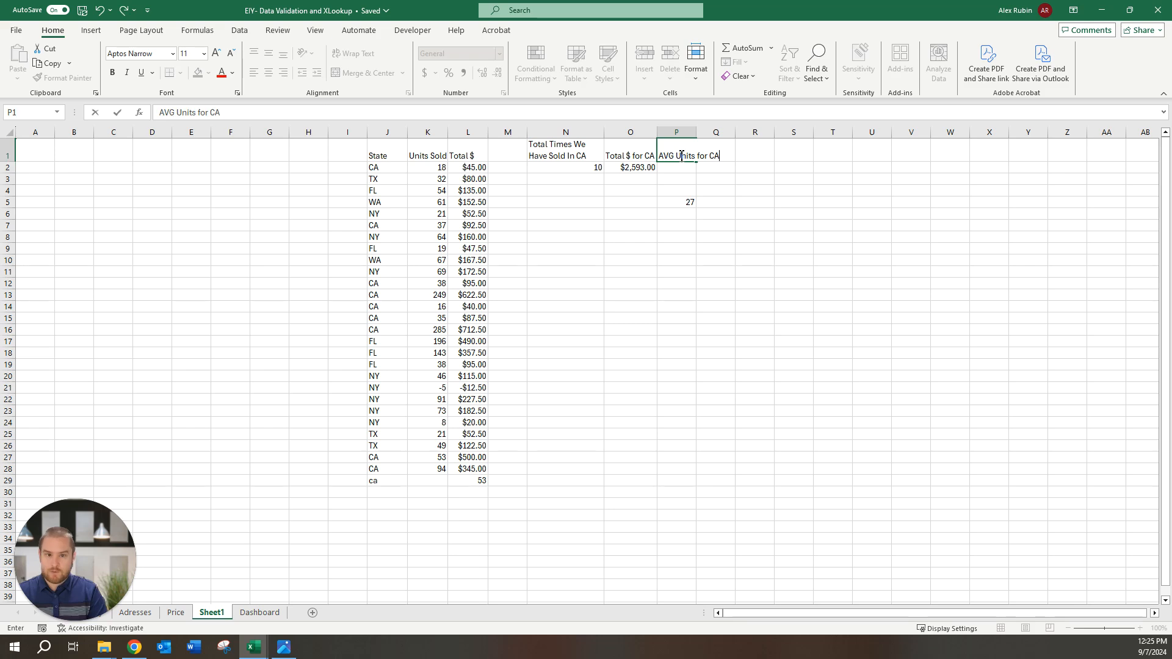
key(Return)
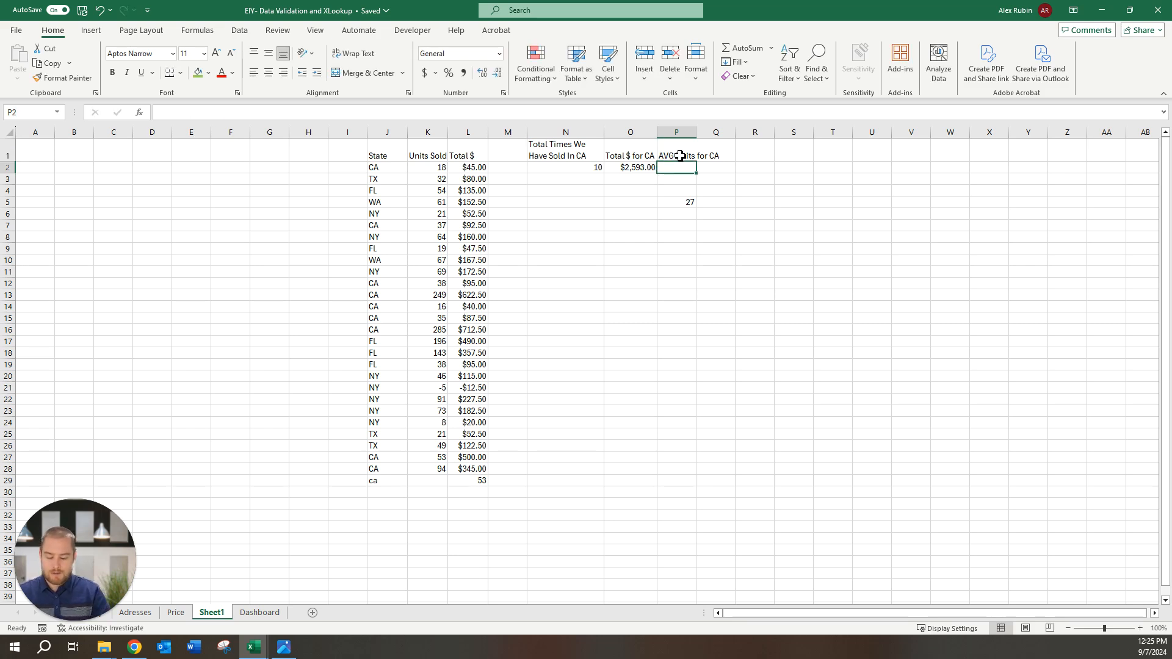
- Enter an AVERAGEIF formula in P2 that averages Units Sold column K where the State column J equals "CA"
text(=av)
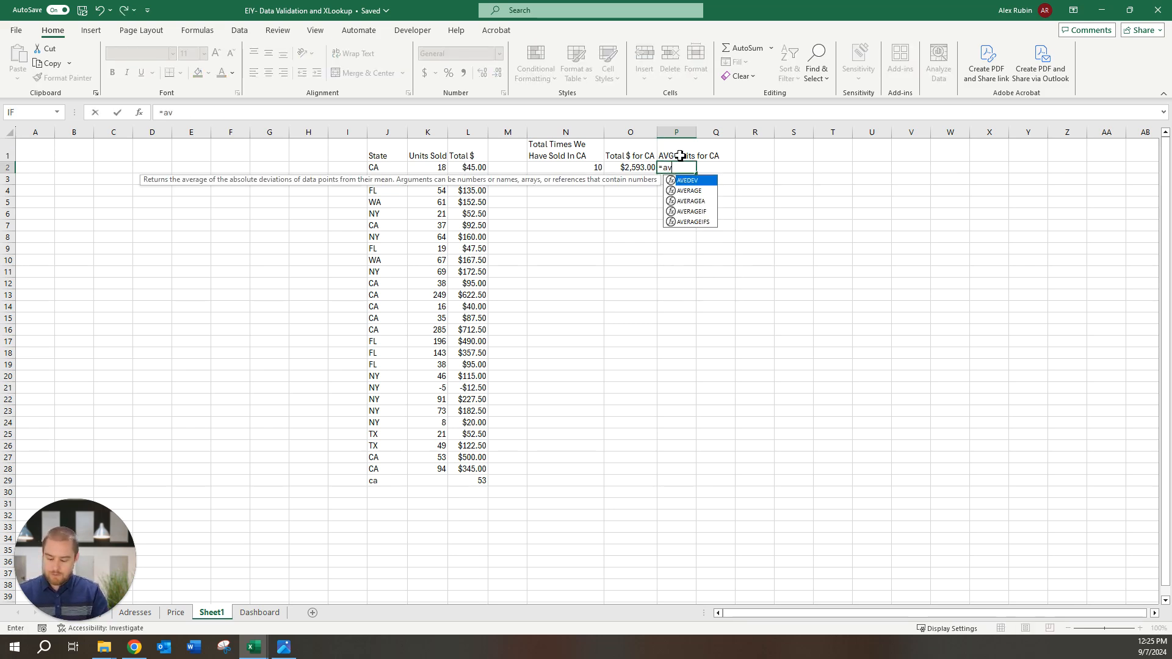
text(erageif()
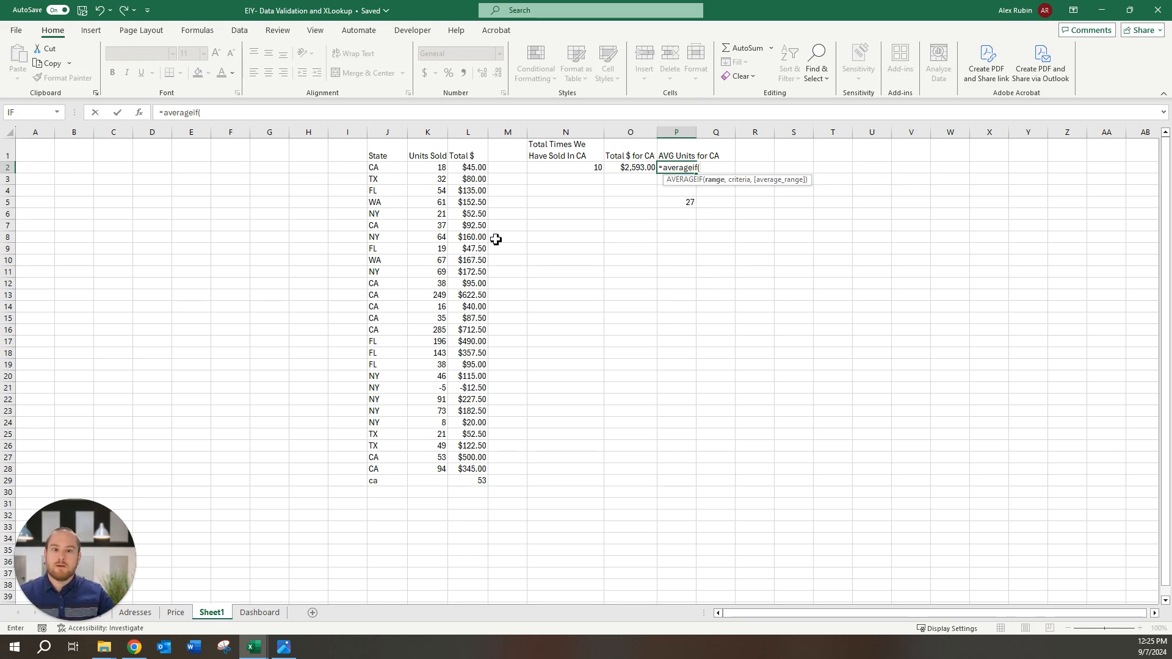
click(392, 133)
text(,)
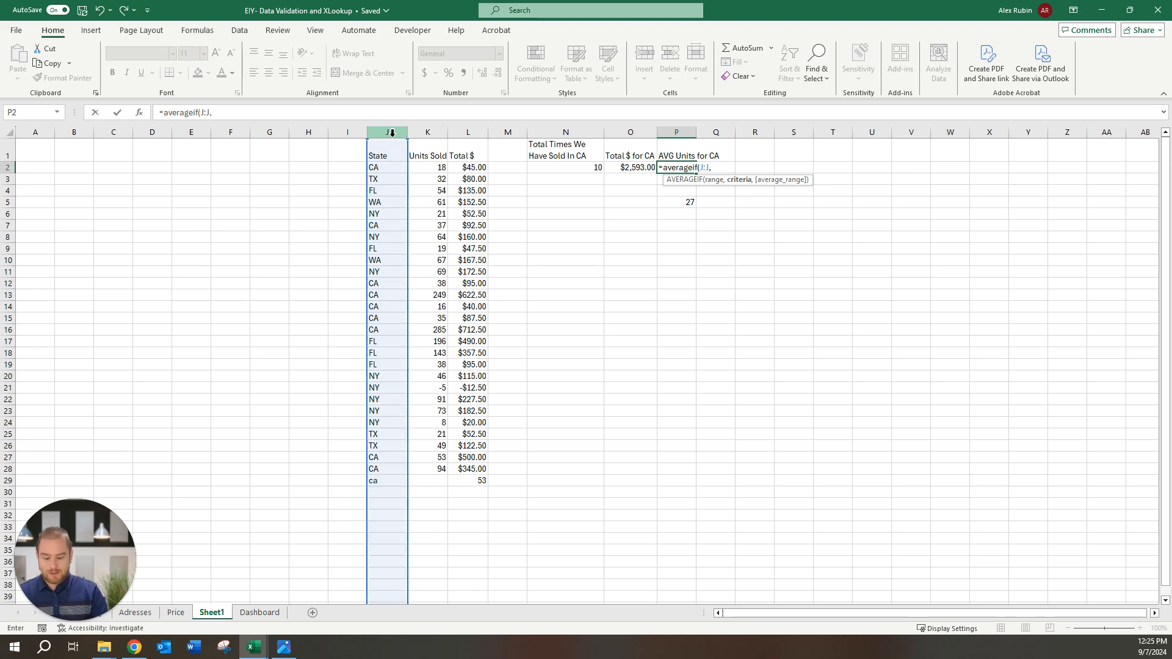
text("CA)
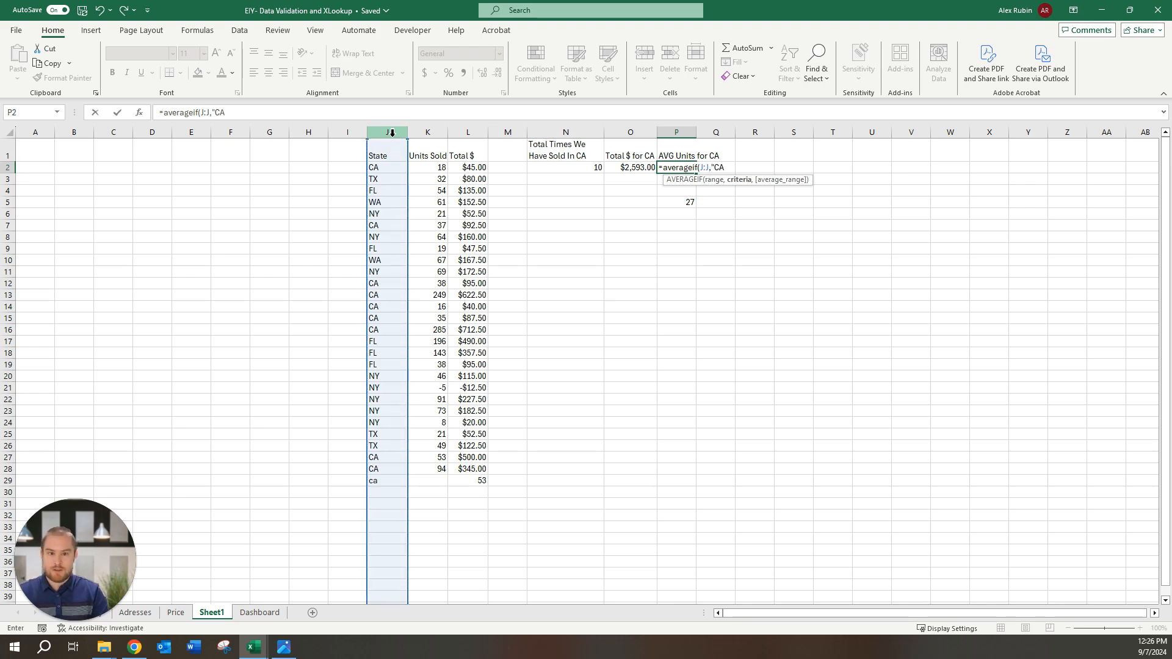
text(",)
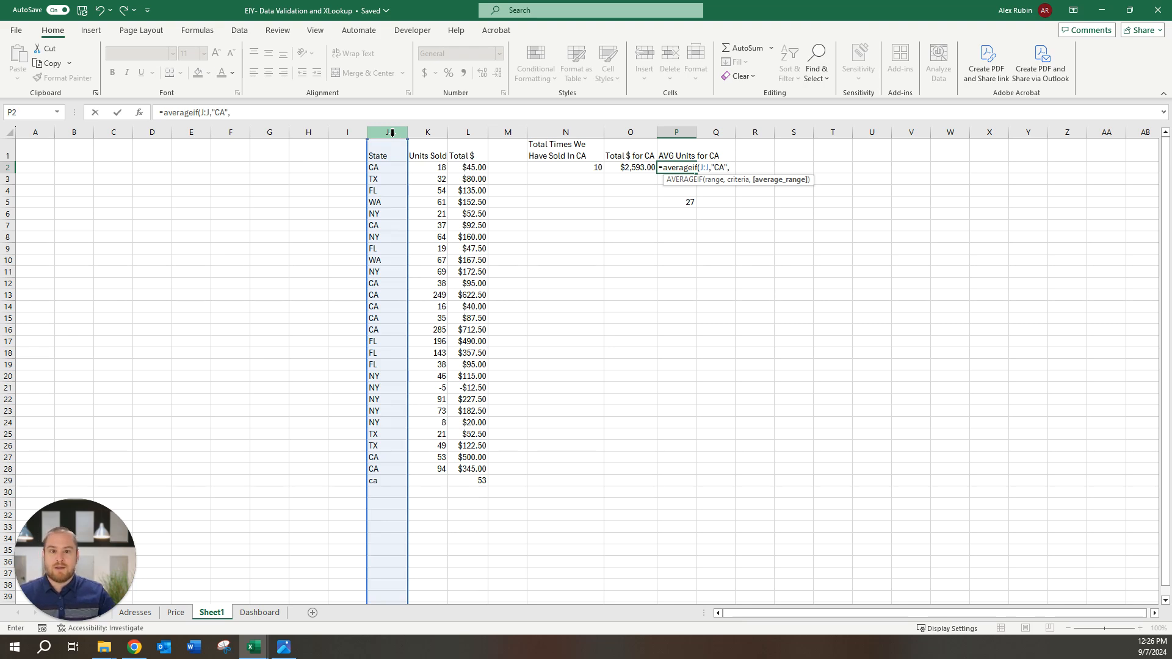
click(428, 135)
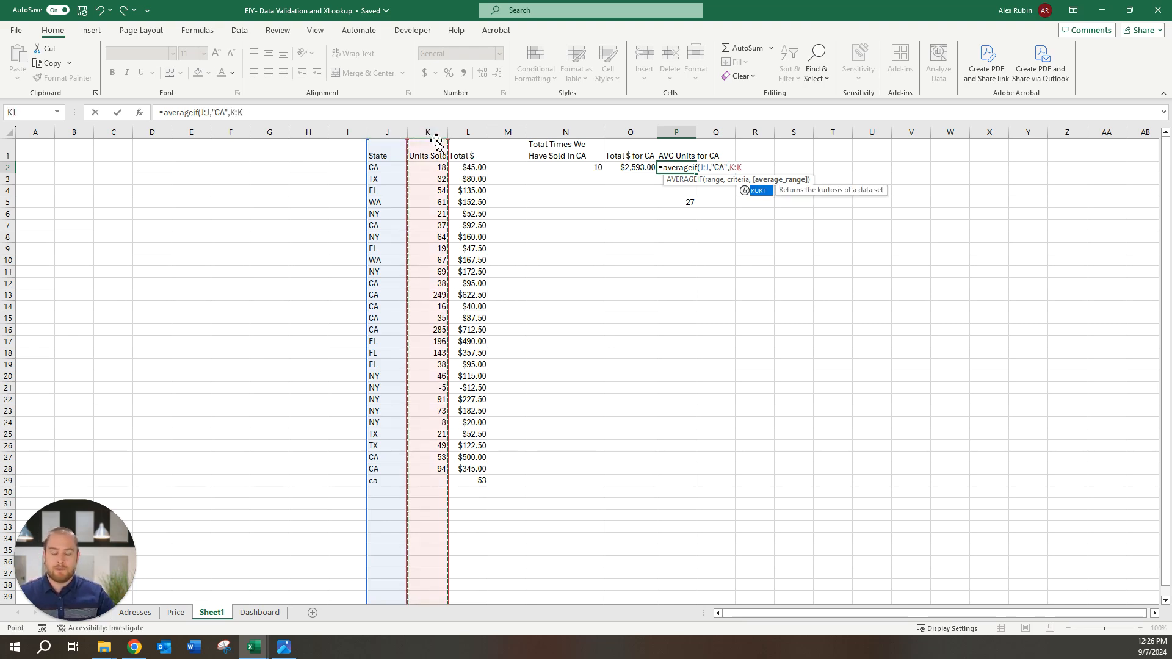
text())
key(Return)
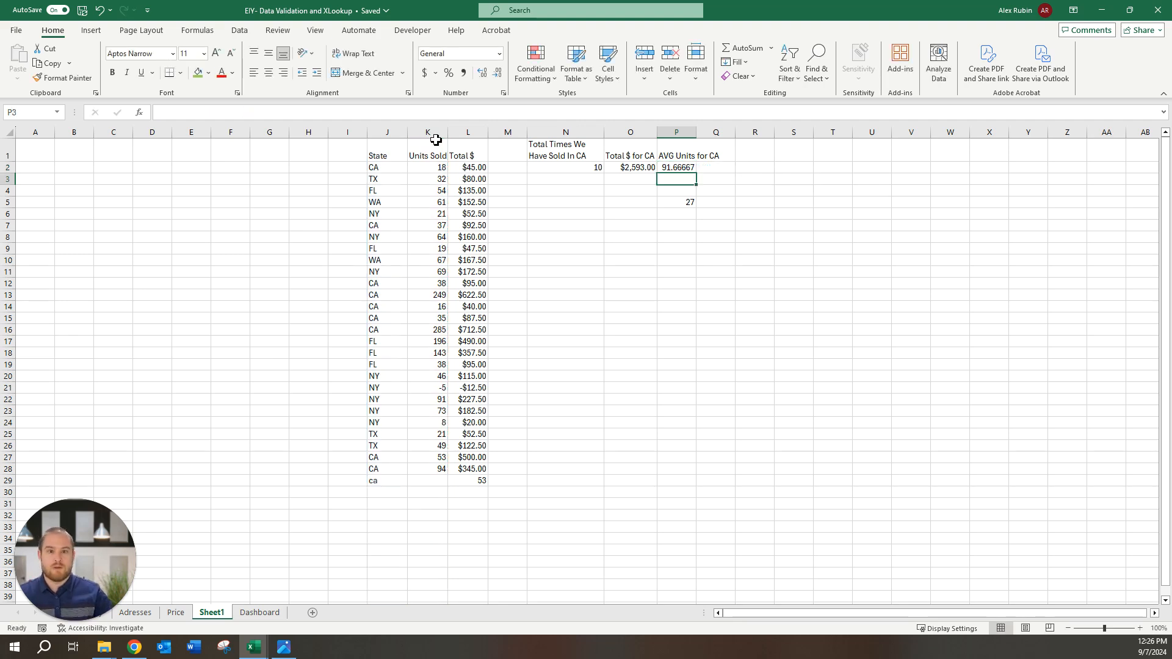
- Apply the Number format to the average in P2 and accept 2 decimal places in its Format Cells settings
click(682, 169)
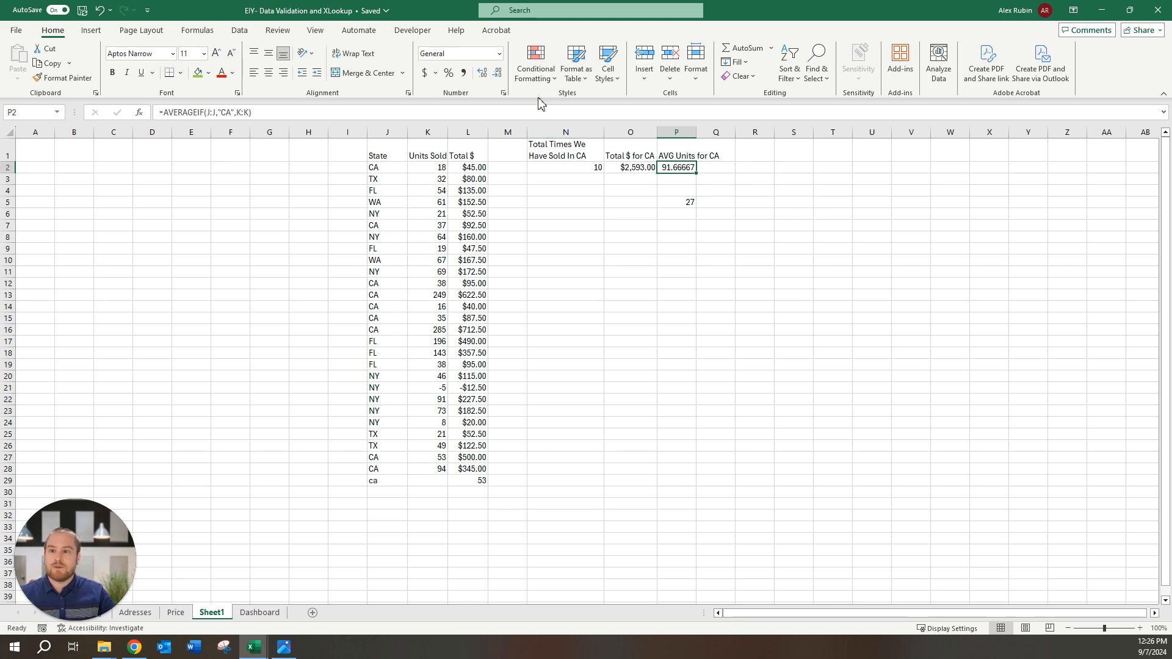
click(502, 59)
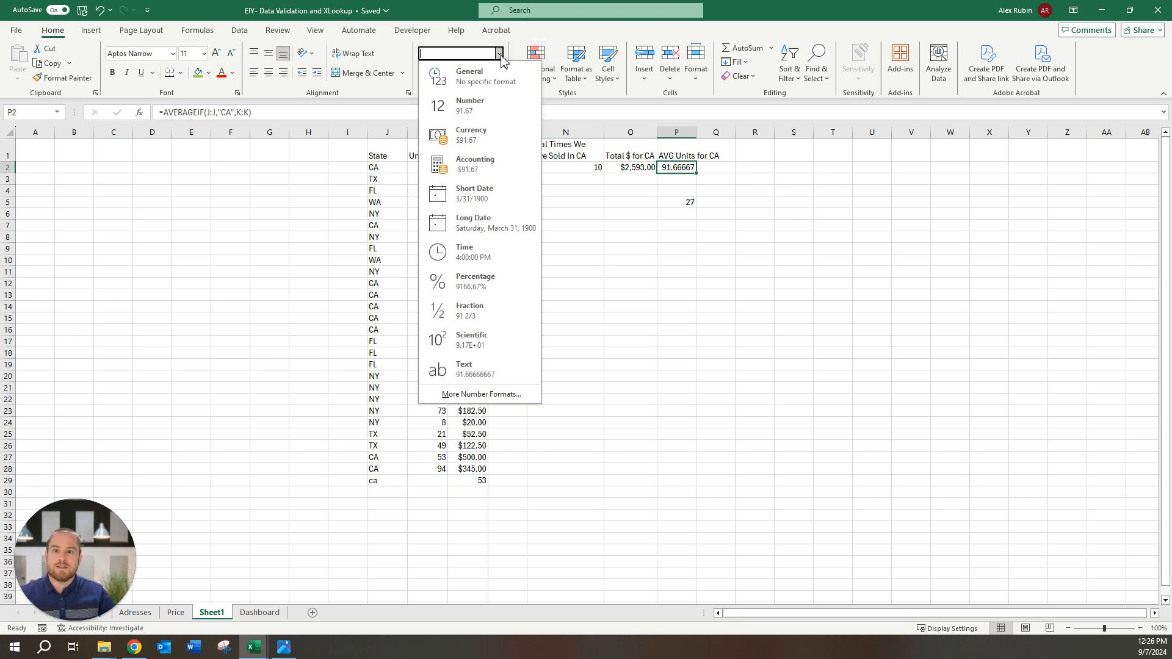
click(480, 108)
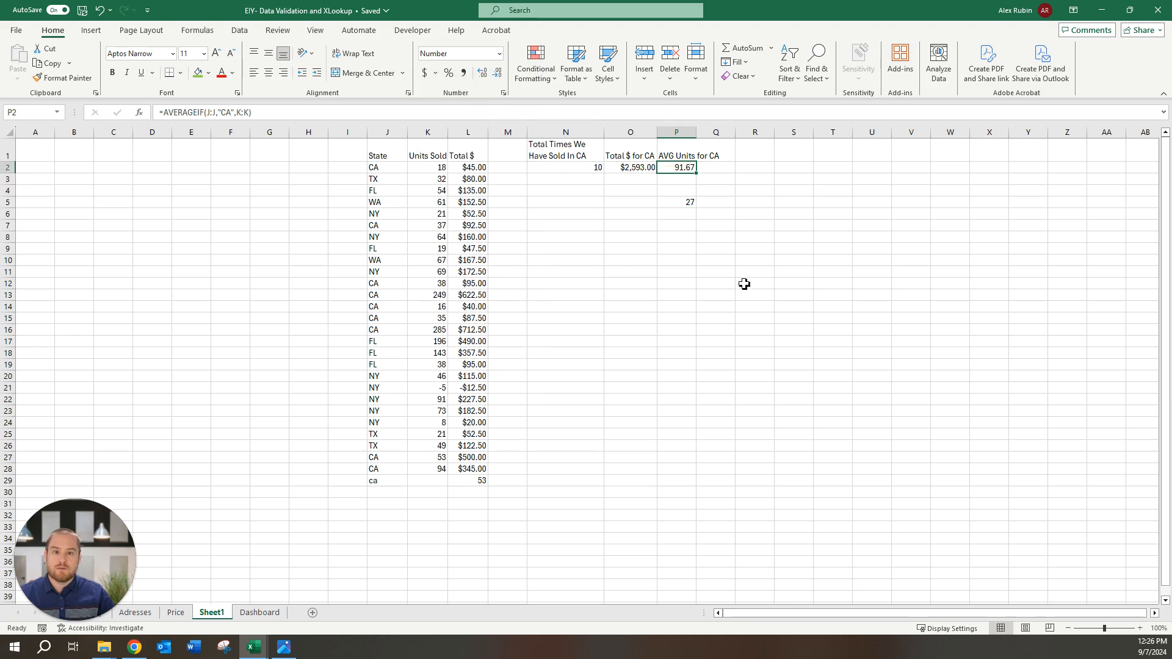
right_click(676, 174)
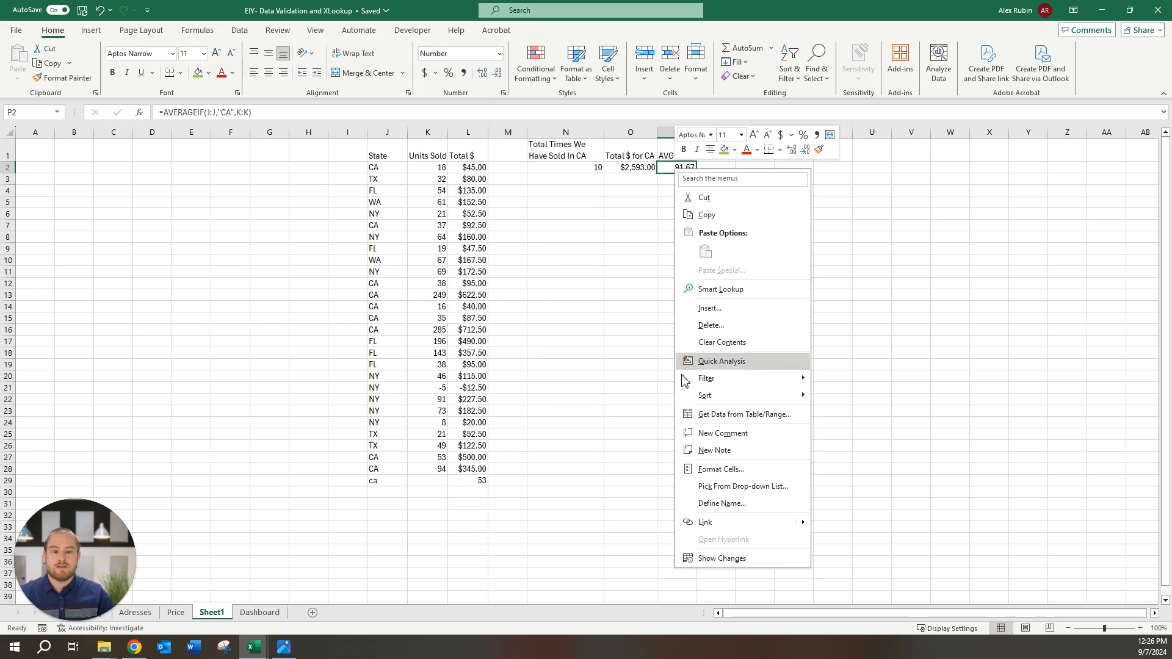
click(716, 469)
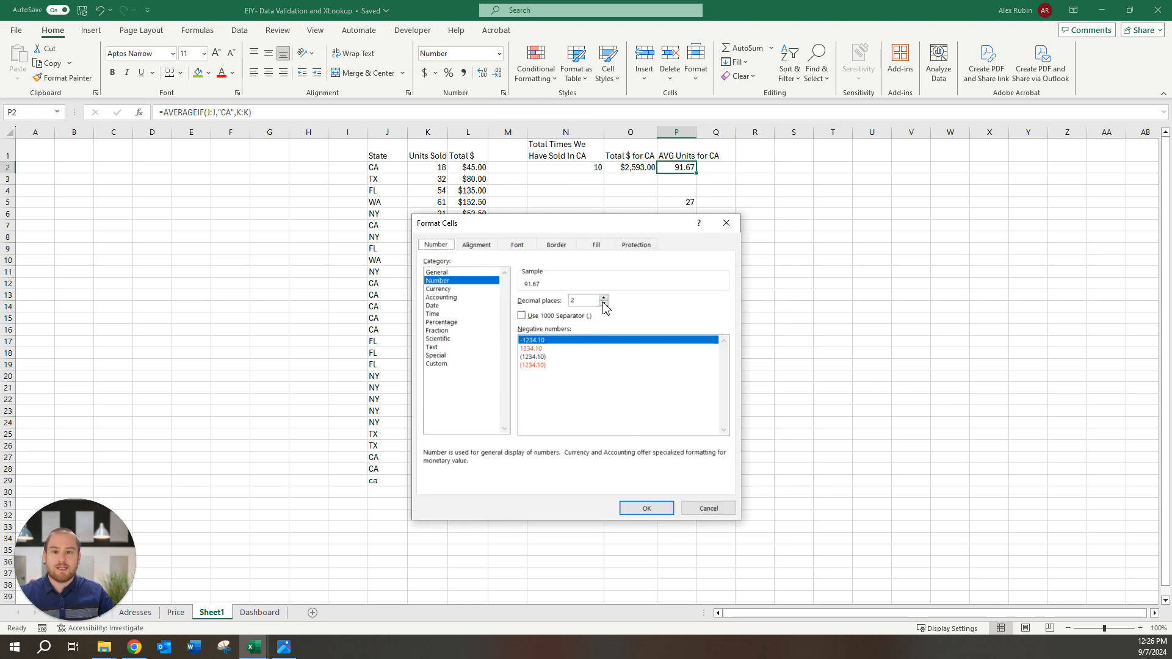
click(667, 511)
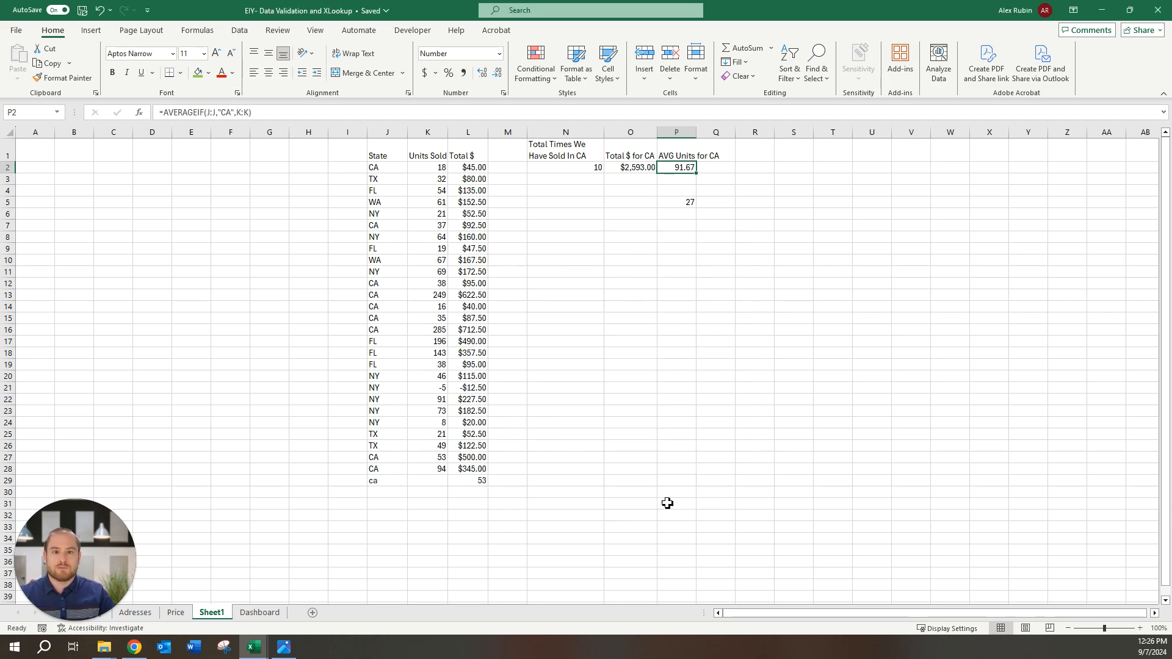